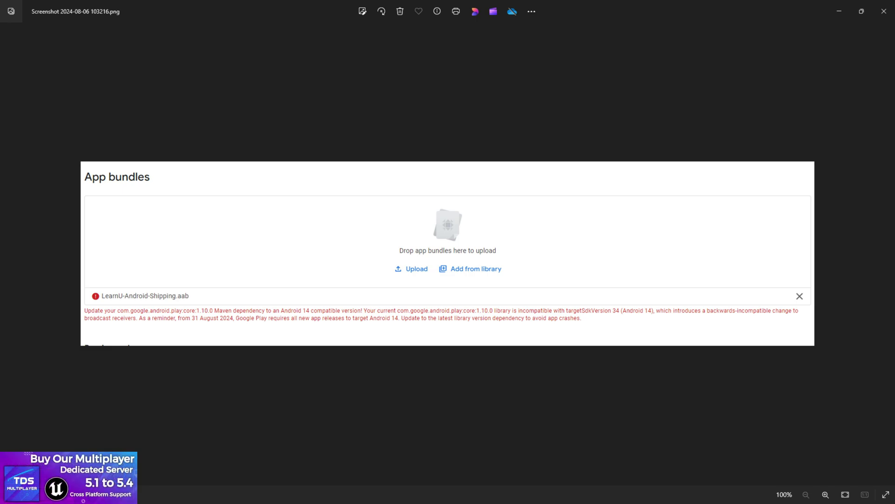
{"action": "scroll", "coordinate": [264, 335], "scroll_direction": "up", "scroll_amount": 1}
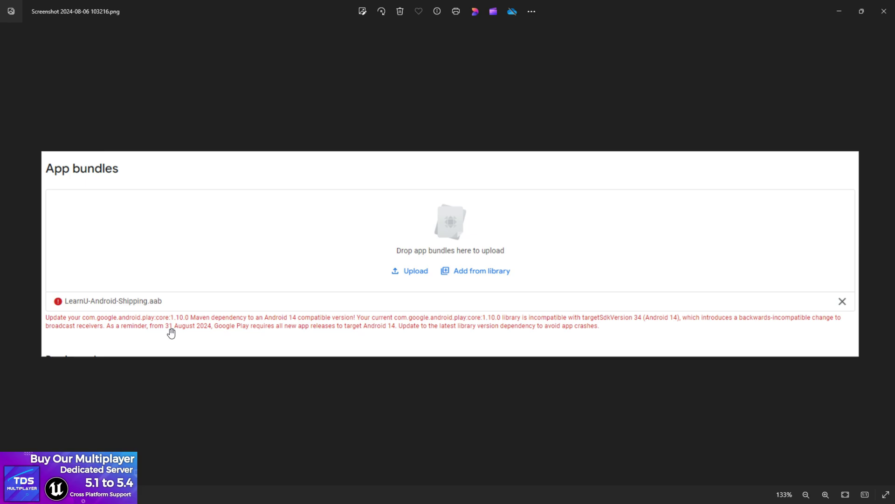
{"action": "scroll", "coordinate": [171, 332], "scroll_direction": "up", "scroll_amount": 2}
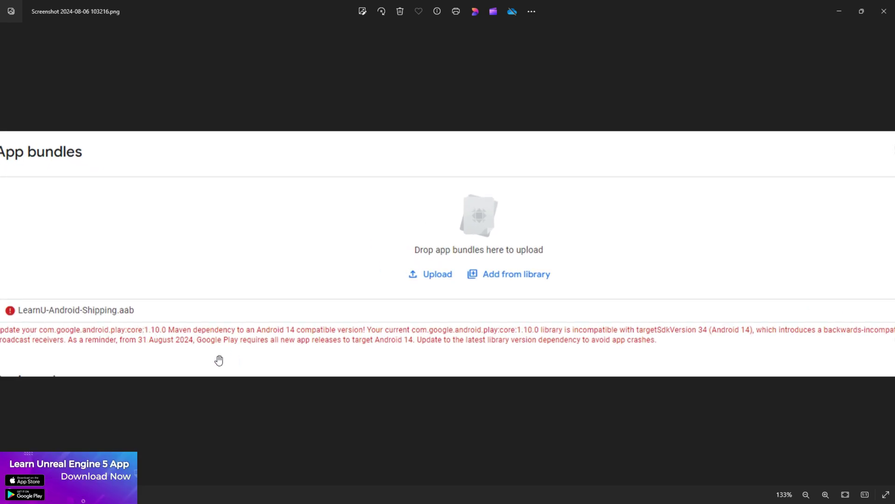
{"action": "scroll", "coordinate": [294, 363], "scroll_direction": "down", "scroll_amount": 2}
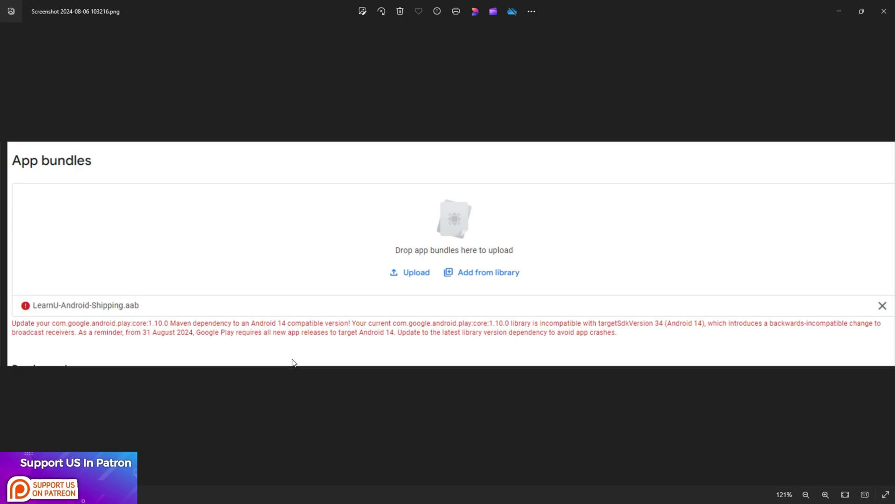
{"action": "scroll", "coordinate": [292, 362], "scroll_direction": "down", "scroll_amount": 1}
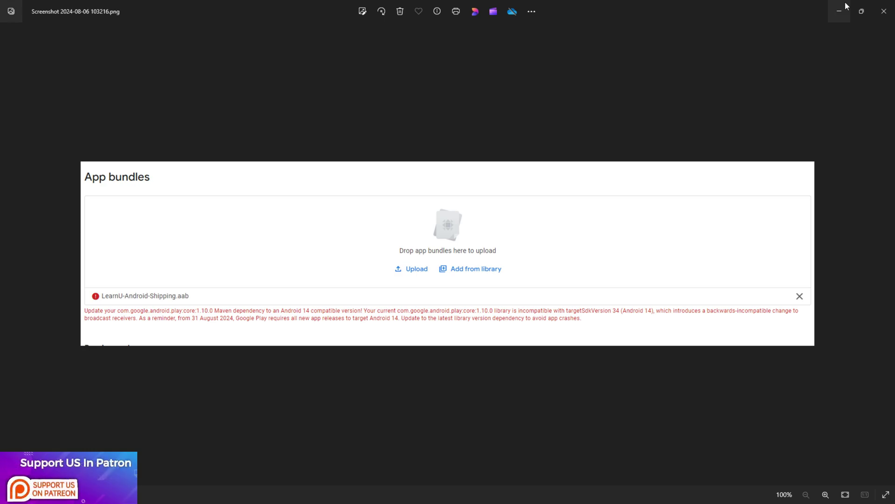
{"action": "left_click", "coordinate": [845, 7]}
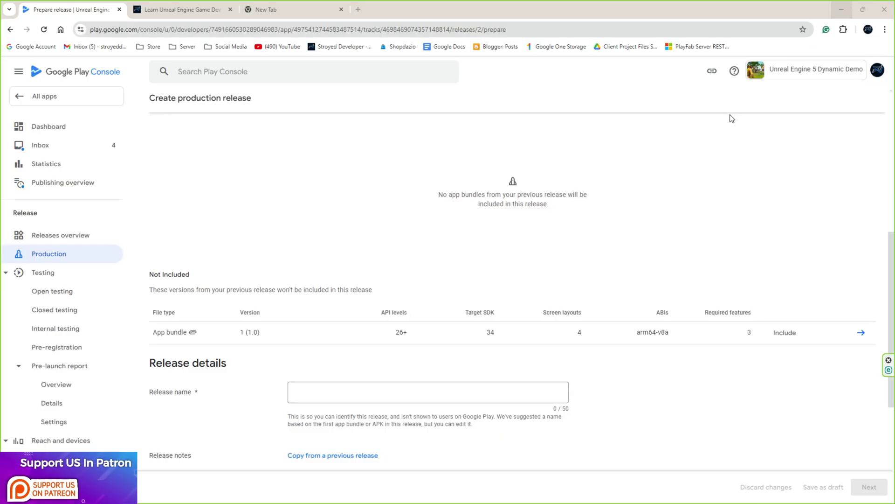
{"action": "scroll", "coordinate": [350, 253], "scroll_direction": "down", "scroll_amount": 3}
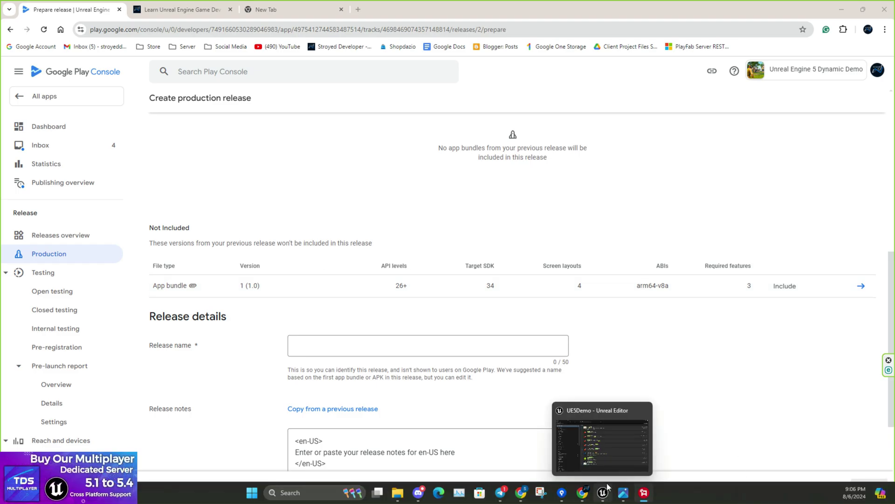
{"action": "left_click", "coordinate": [602, 492]}
{"action": "left_click", "coordinate": [861, 5]}
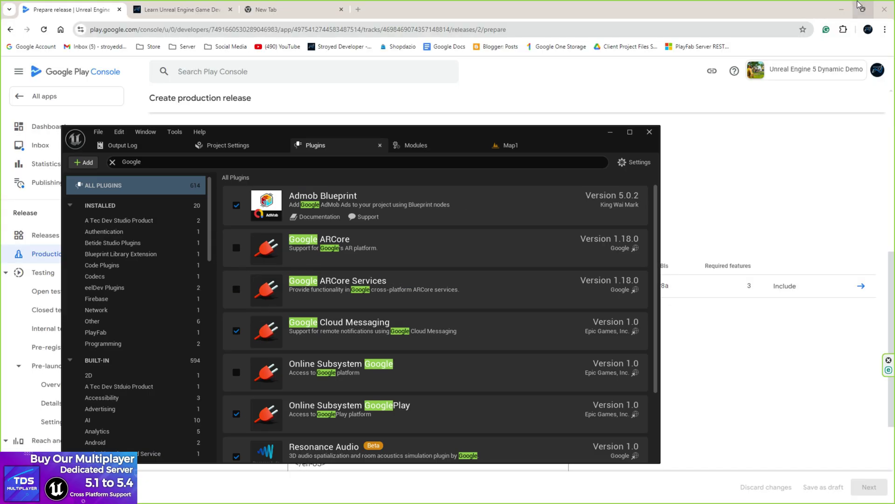
{"action": "left_click", "coordinate": [621, 135]}
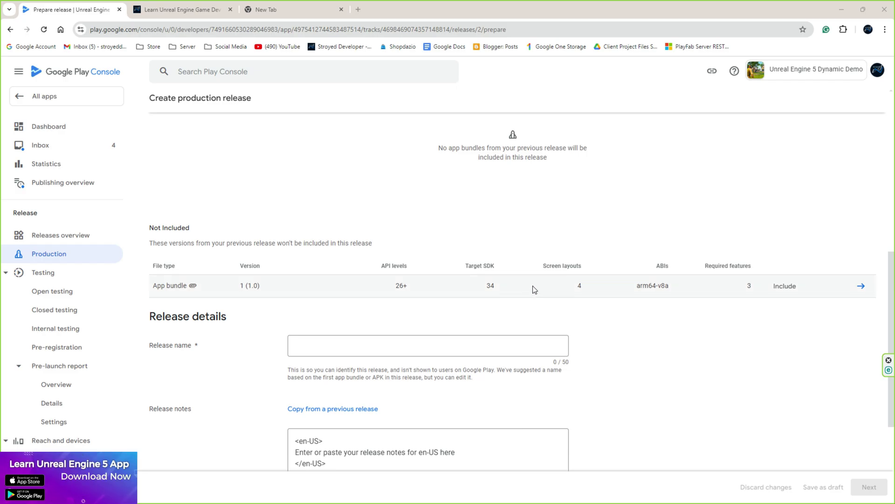
Run a Google search for 'stroyed developer' from a new tab.
{"action": "left_click", "coordinate": [217, 16]}
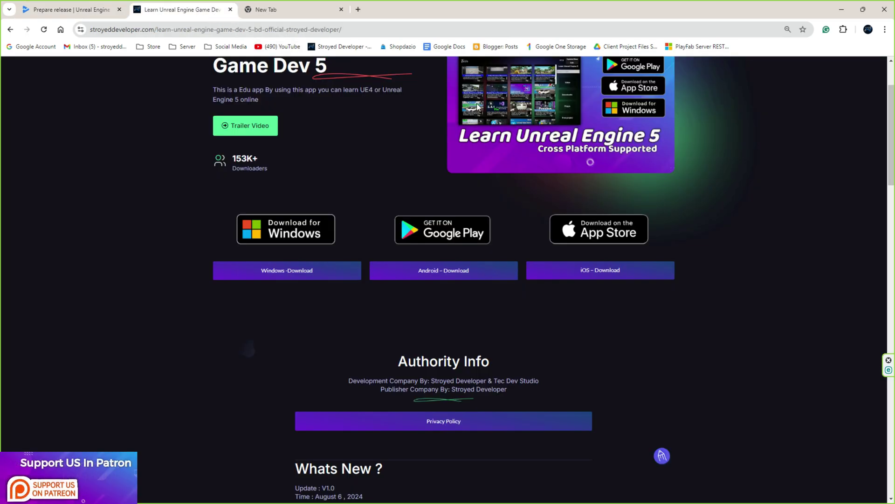
{"action": "scroll", "coordinate": [189, 141], "scroll_direction": "up", "scroll_amount": 2}
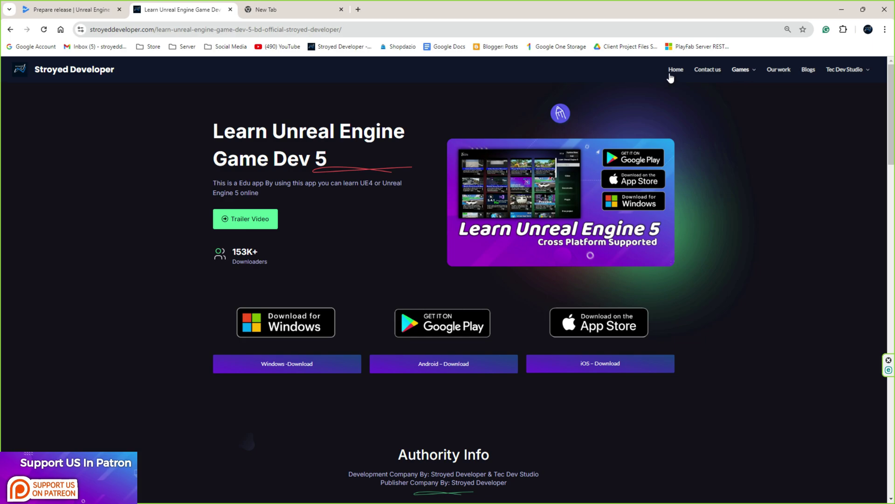
{"action": "left_click", "coordinate": [307, 9]}
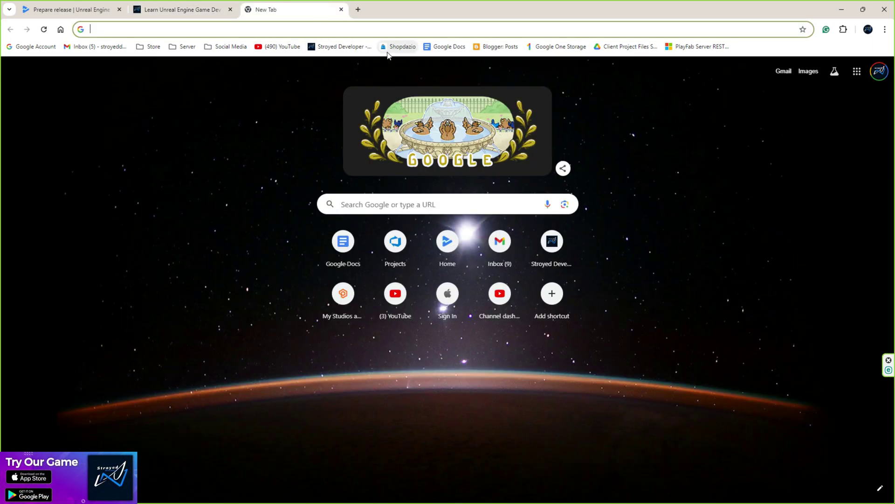
{"action": "left_click", "coordinate": [195, 13]}
{"action": "left_click", "coordinate": [280, 5]}
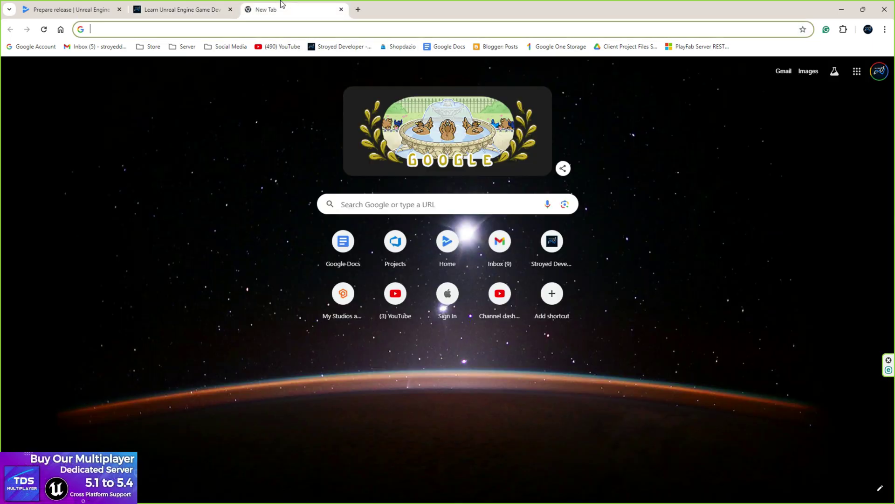
{"action": "left_click", "coordinate": [368, 205]}
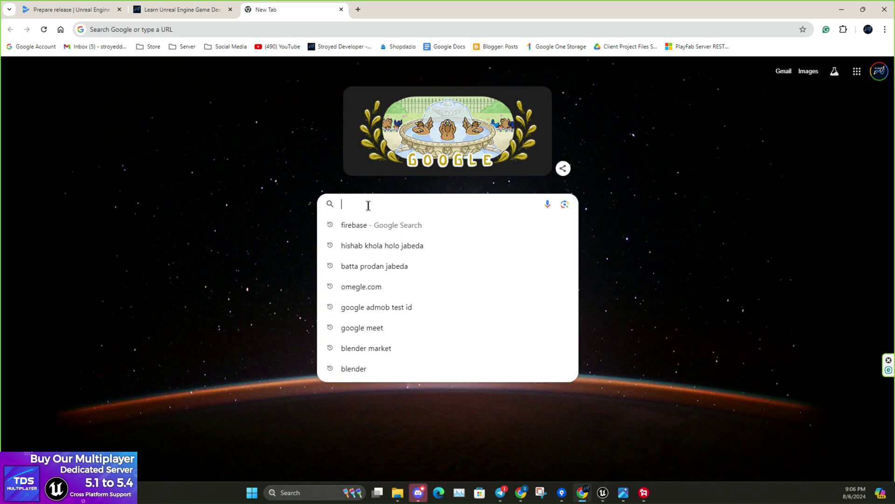
{"action": "type", "text": "s"}
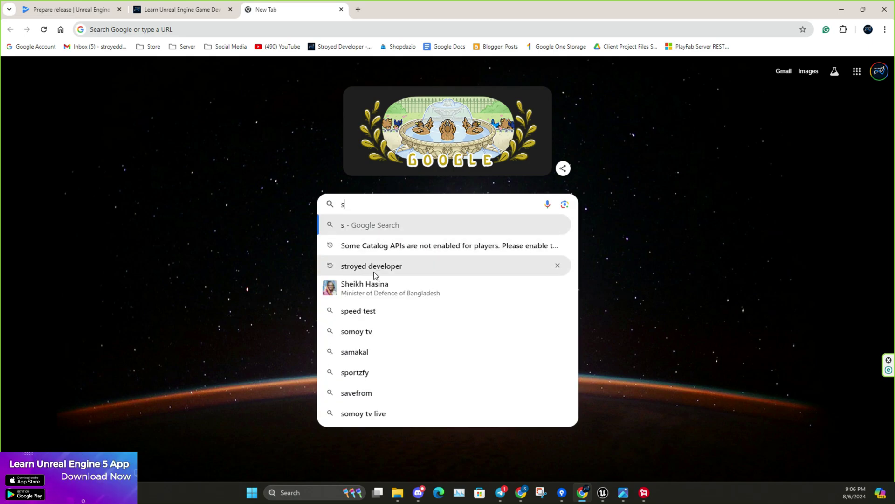
{"action": "left_click", "coordinate": [374, 273]}
Open the Stroyed Developer site in a new tab and go to Learn Unreal Engine Game Dev 5 under Games.
{"action": "right_click", "coordinate": [177, 159]}
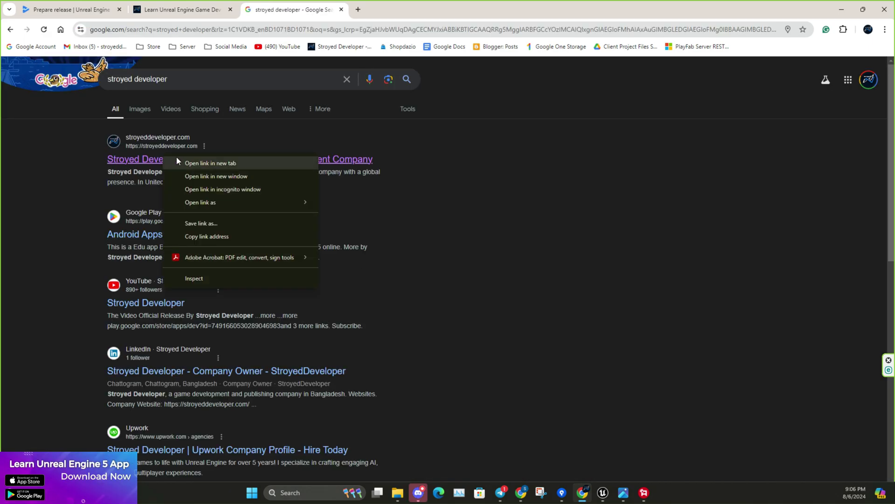
{"action": "left_click", "coordinate": [181, 163]}
{"action": "left_click", "coordinate": [406, 9]}
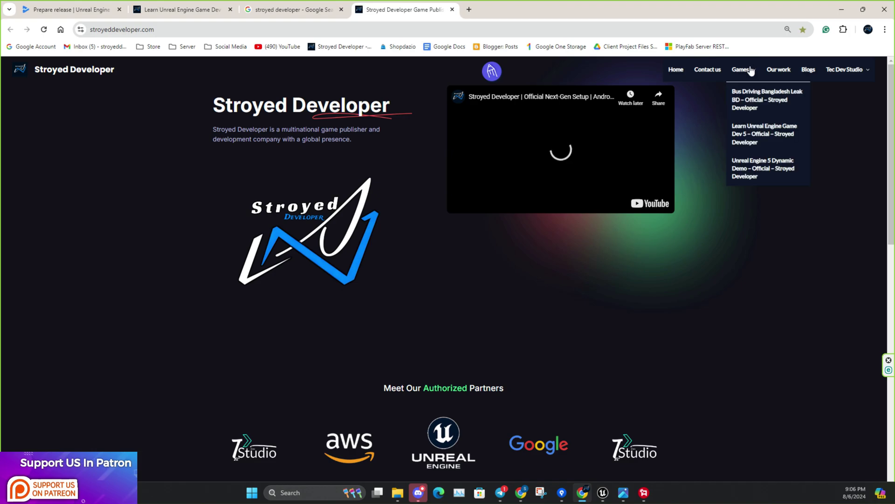
{"action": "left_click", "coordinate": [741, 136]}
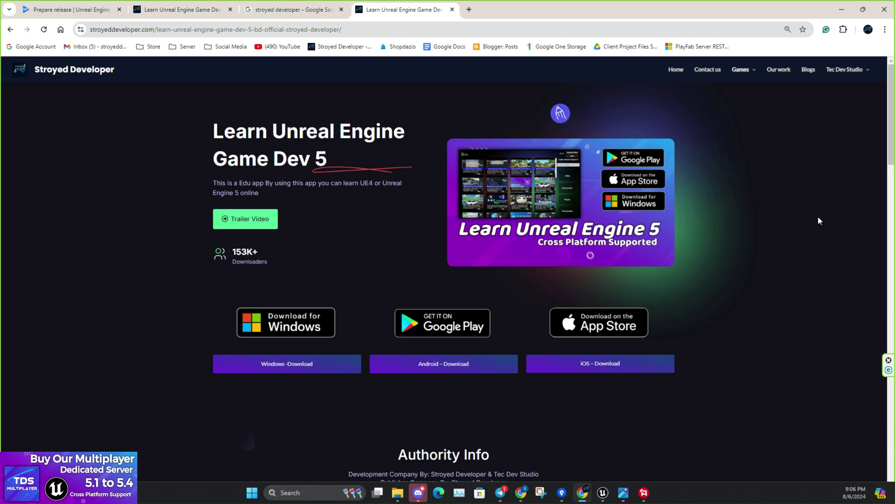
{"action": "scroll", "coordinate": [298, 389], "scroll_direction": "down", "scroll_amount": 1}
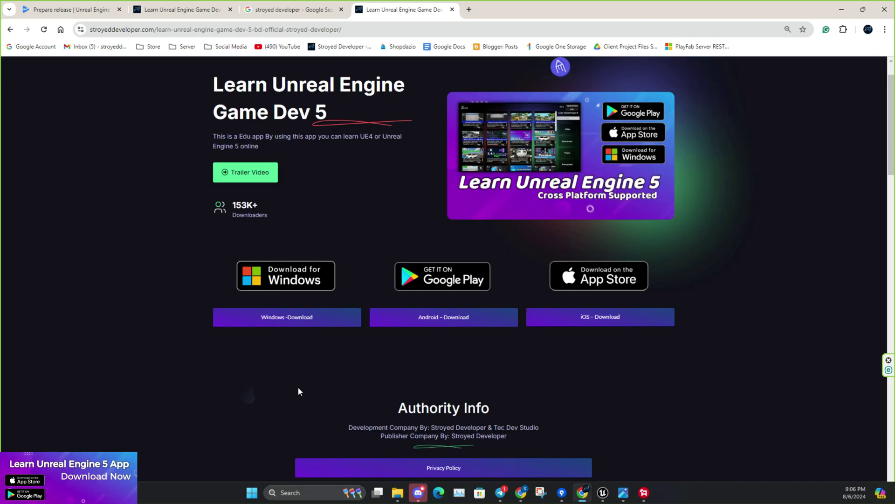
Open the Android-Download link in a new tab and browse the Google Play screenshots.
{"action": "right_click", "coordinate": [482, 319]}
{"action": "left_click", "coordinate": [527, 324]}
{"action": "left_click", "coordinate": [508, 7]}
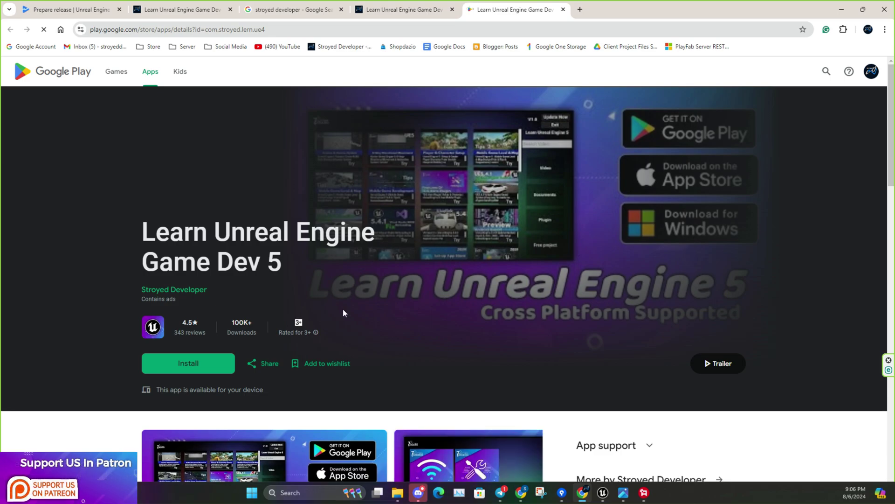
{"action": "scroll", "coordinate": [343, 309], "scroll_direction": "down", "scroll_amount": 3}
{"action": "left_click", "coordinate": [548, 277]}
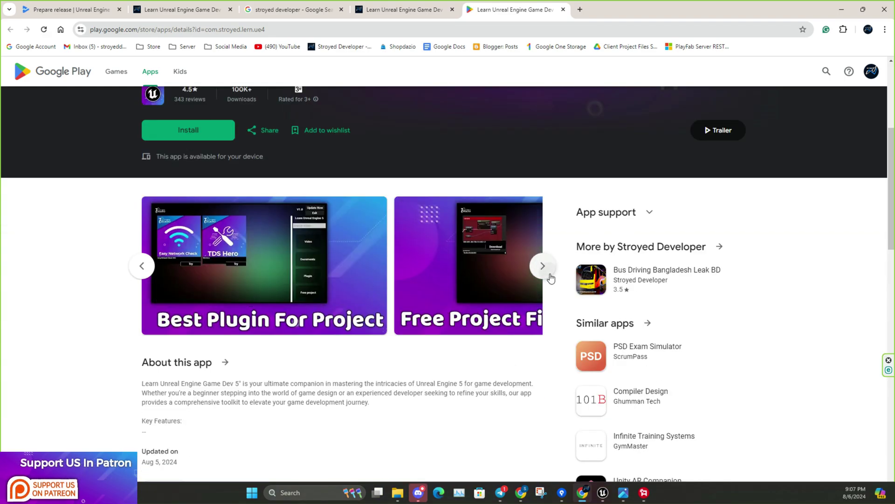
{"action": "left_click", "coordinate": [549, 278]}
From the Learn Unreal Engine page, download LearnUE5Exe.zip (216 MB) via Windows-Download.
{"action": "left_click", "coordinate": [405, 9]}
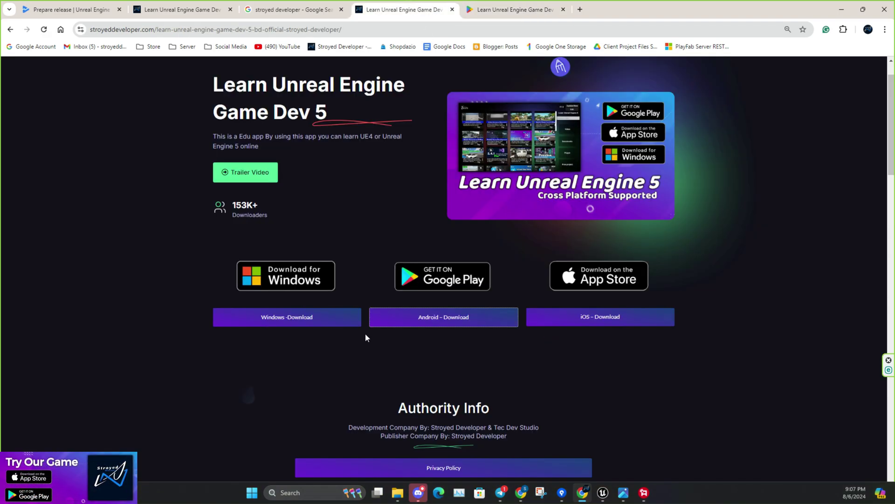
{"action": "left_click", "coordinate": [307, 320]}
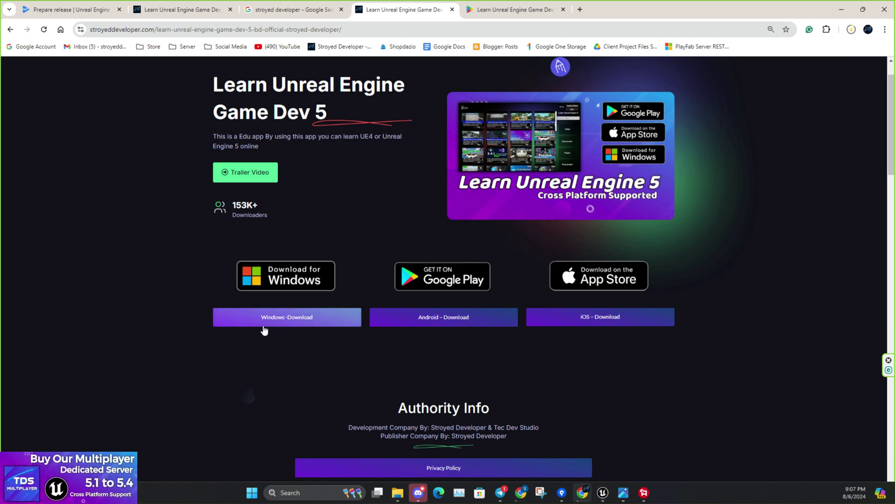
{"action": "left_click", "coordinate": [294, 320]}
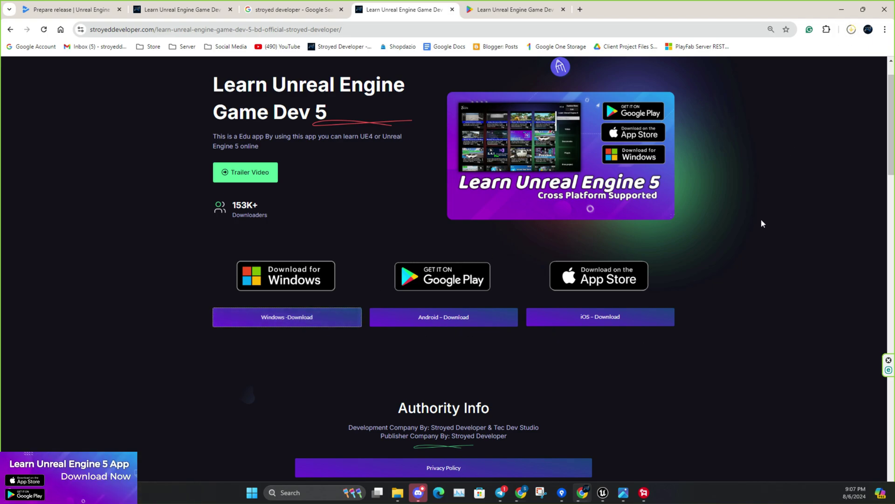
{"action": "scroll", "coordinate": [690, 211], "scroll_direction": "down", "scroll_amount": 4}
{"action": "left_click_drag", "start_coordinate": [438, 306], "coordinate": [296, 253]}
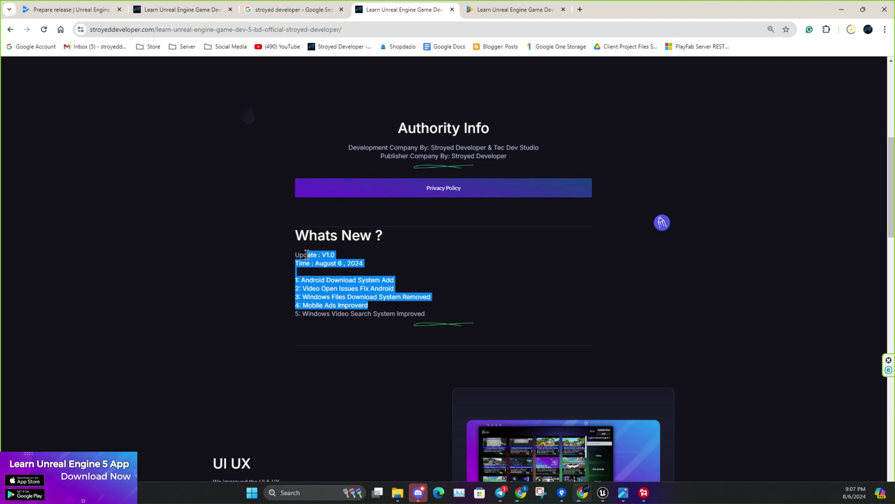
{"action": "scroll", "coordinate": [561, 349], "scroll_direction": "down", "scroll_amount": 3}
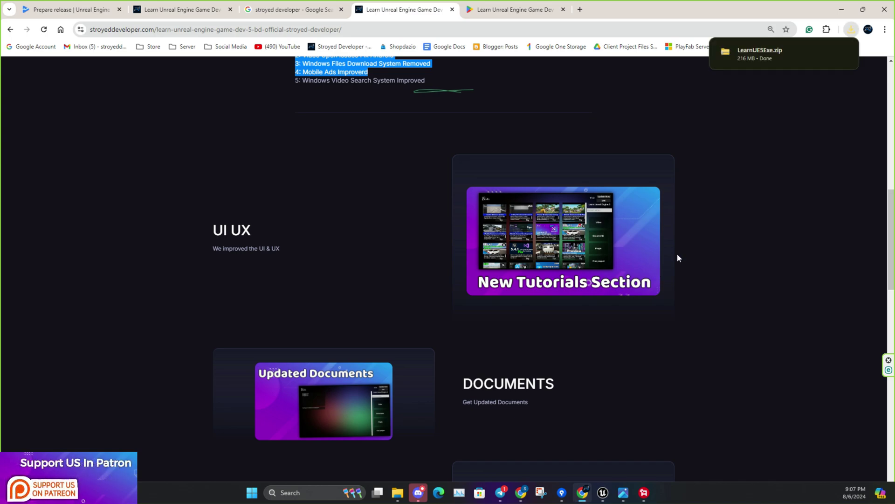
{"action": "mouse_move", "coordinate": [398, 493]}
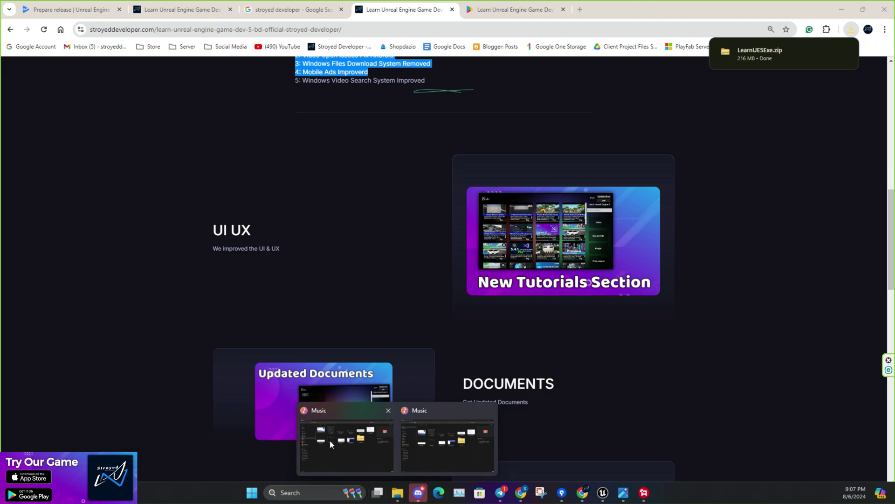
Extract LearnUE5Exe.zip in Downloads to LearnUE5Exe\ with WinRAR, then run LearnU.exe from it.
{"action": "left_click", "coordinate": [329, 440]}
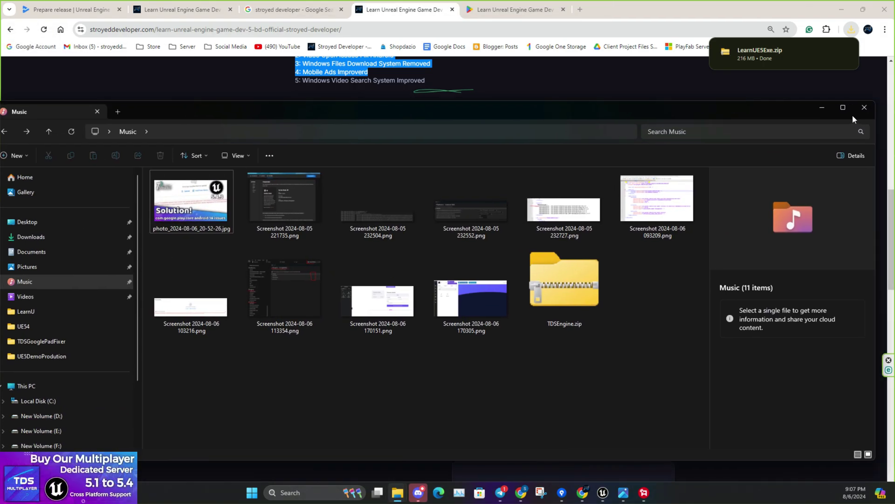
{"action": "left_click", "coordinate": [844, 107]}
{"action": "left_click", "coordinate": [70, 133]}
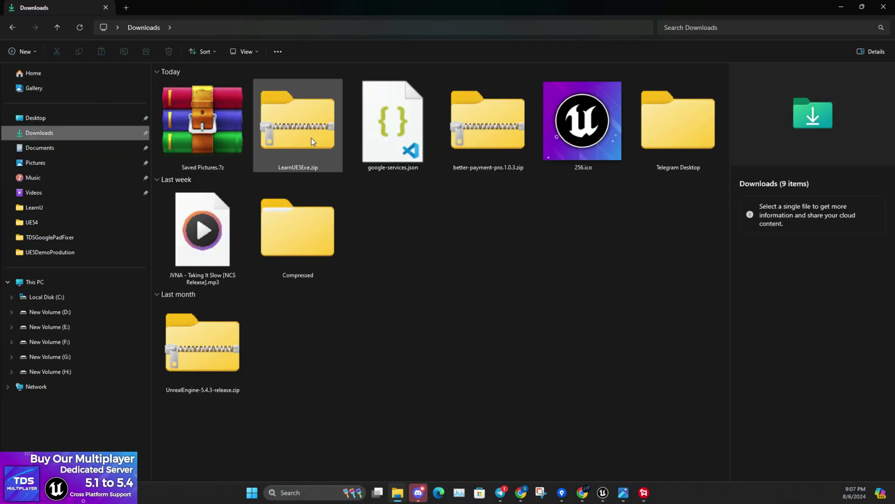
{"action": "right_click", "coordinate": [289, 136]}
{"action": "mouse_move", "coordinate": [319, 379]}
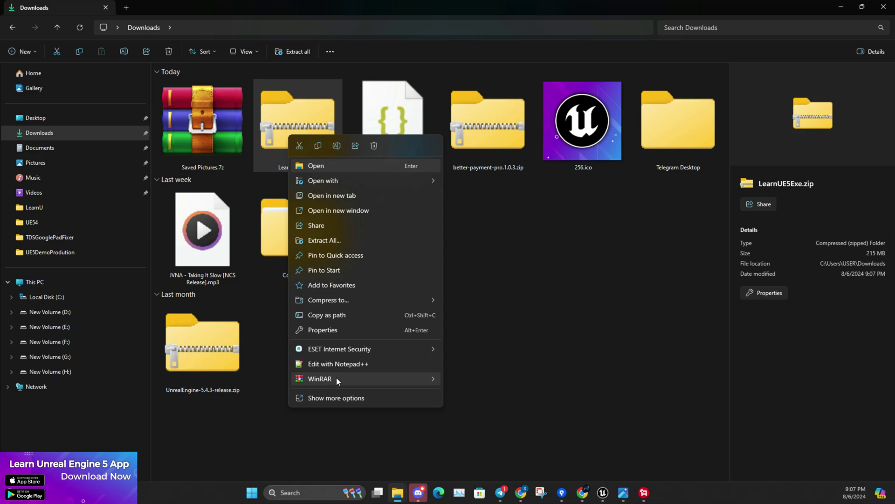
{"action": "left_click", "coordinate": [481, 423]}
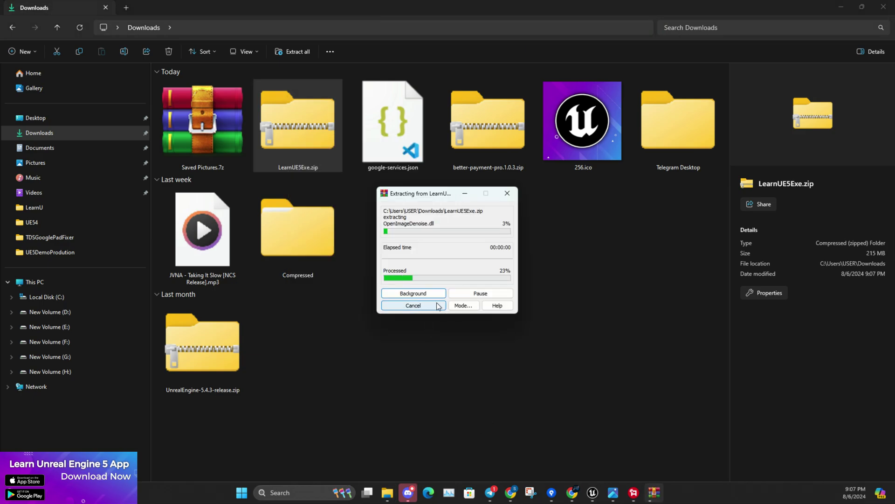
{"action": "double_click", "coordinate": [208, 230]}
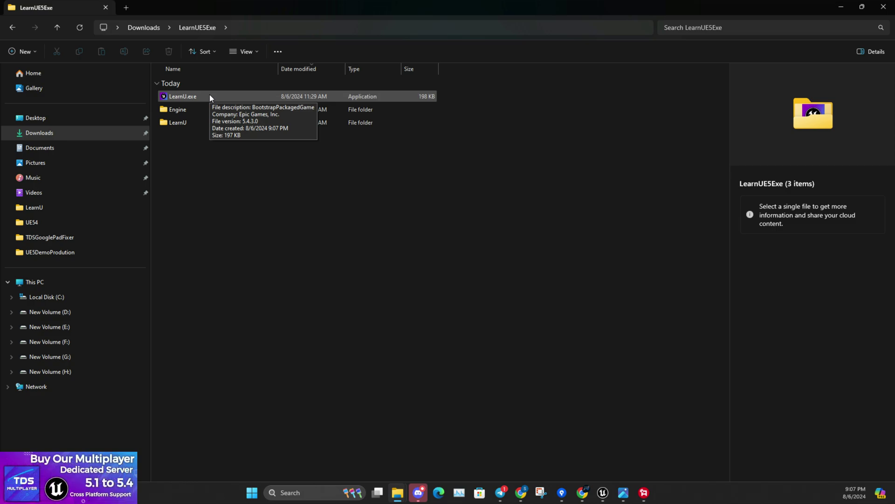
{"action": "double_click", "coordinate": [209, 94]}
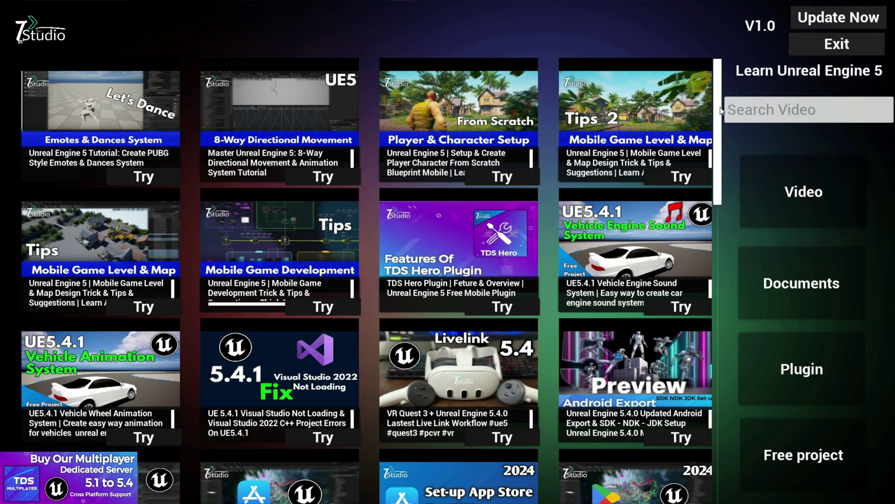
{"action": "left_click_drag", "start_coordinate": [722, 105], "coordinate": [720, 413]}
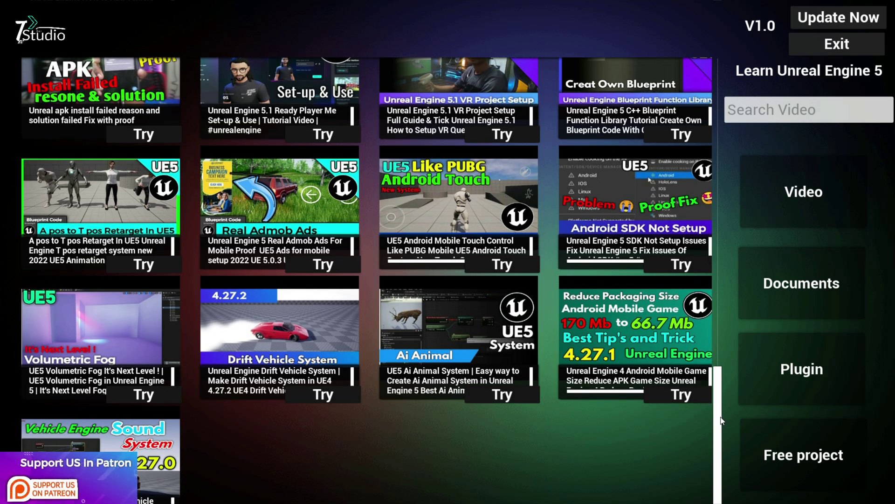
{"action": "left_click_drag", "start_coordinate": [721, 413], "coordinate": [725, 93]}
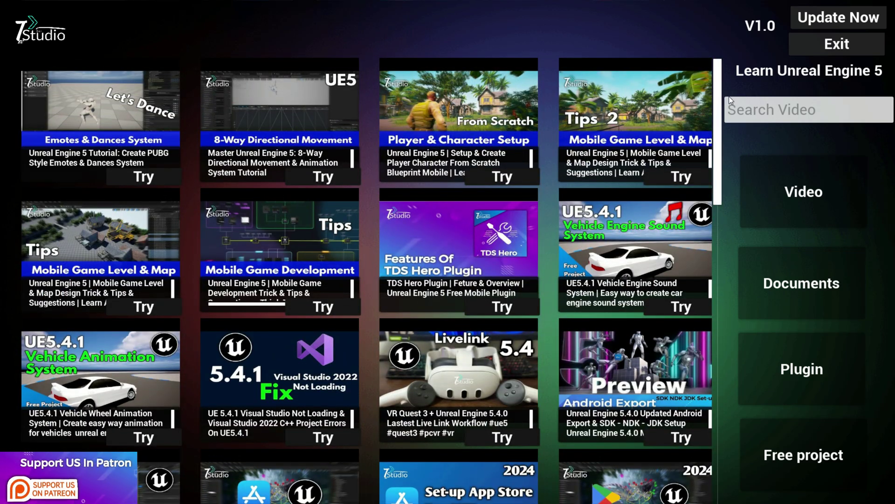
Search the tutorial videos for 'mobi', then clear the search.
{"action": "left_click", "coordinate": [782, 122]}
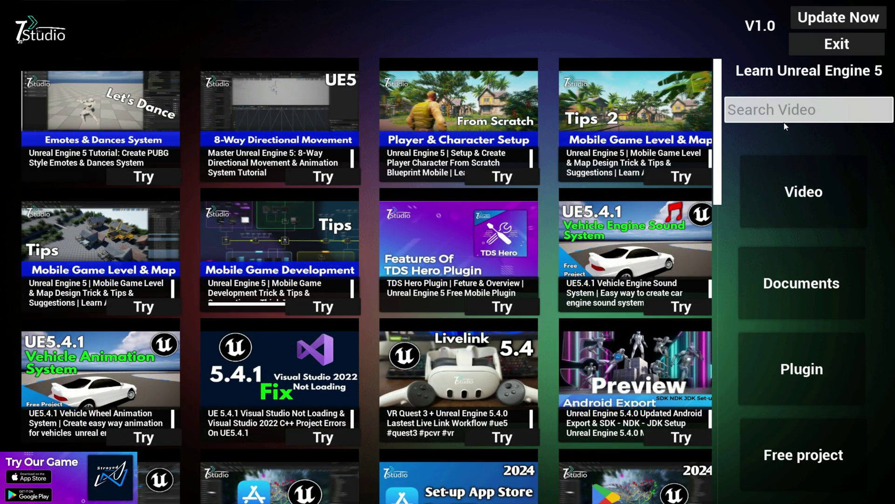
{"action": "type", "text": "mo"}
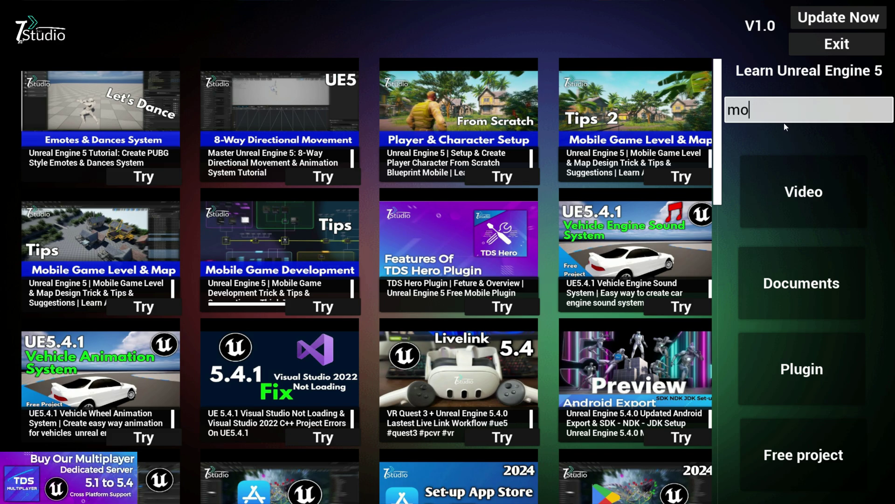
{"action": "type", "text": "bi"}
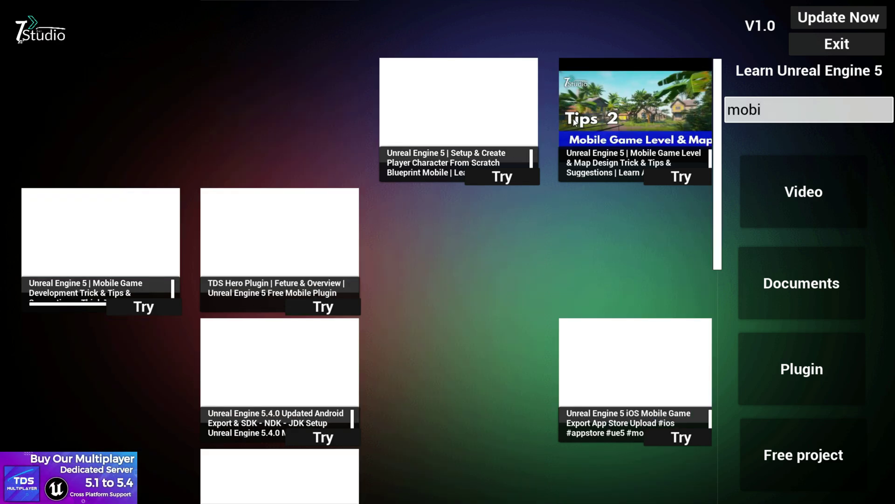
{"action": "scroll", "coordinate": [373, 429], "scroll_direction": "down", "scroll_amount": 2}
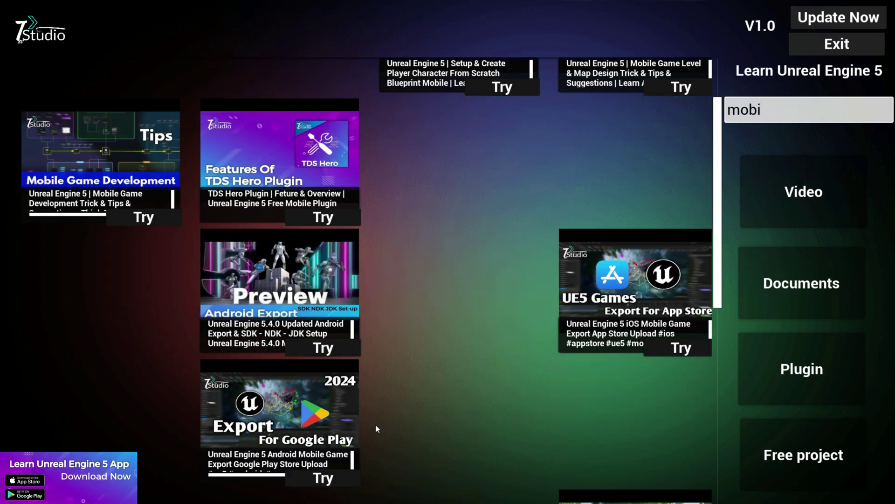
{"action": "scroll", "coordinate": [379, 316], "scroll_direction": "down", "scroll_amount": 1}
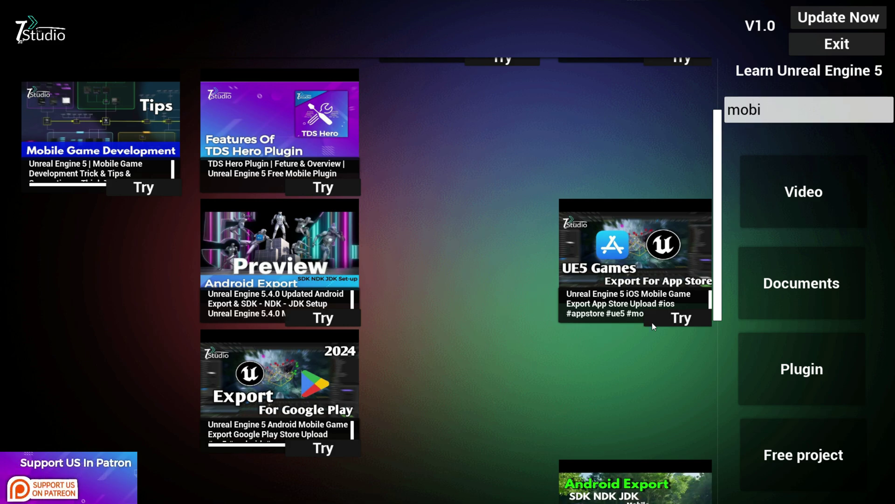
{"action": "key", "text": "ctrl+a"}
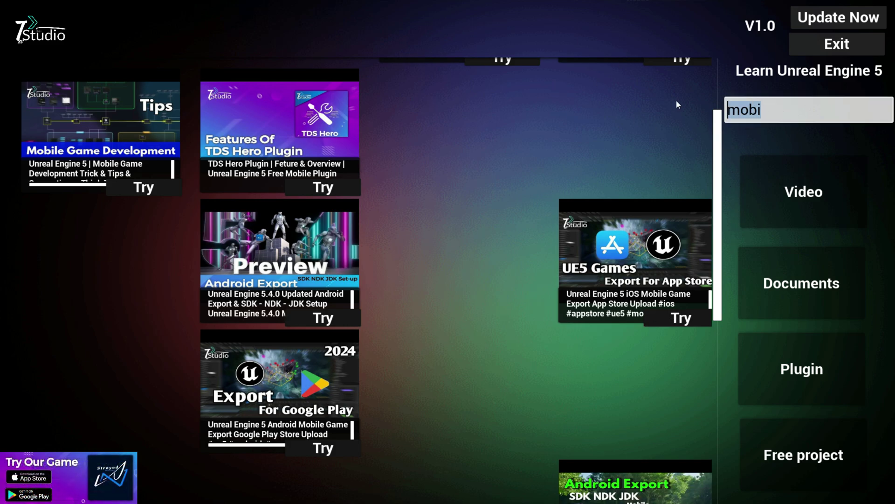
{"action": "key", "text": "BackSpace"}
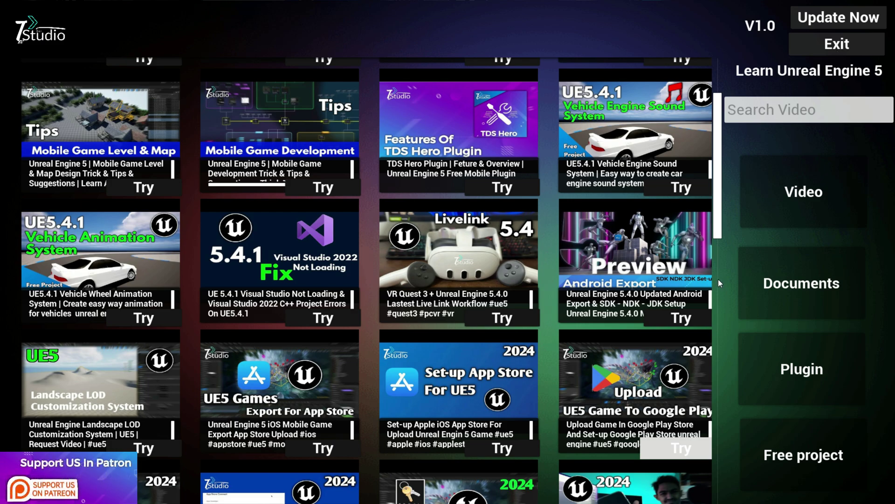
Go through Documents, Plugin and Free project, then press Watch Ads on the upload error solution.
{"action": "left_click", "coordinate": [775, 266]}
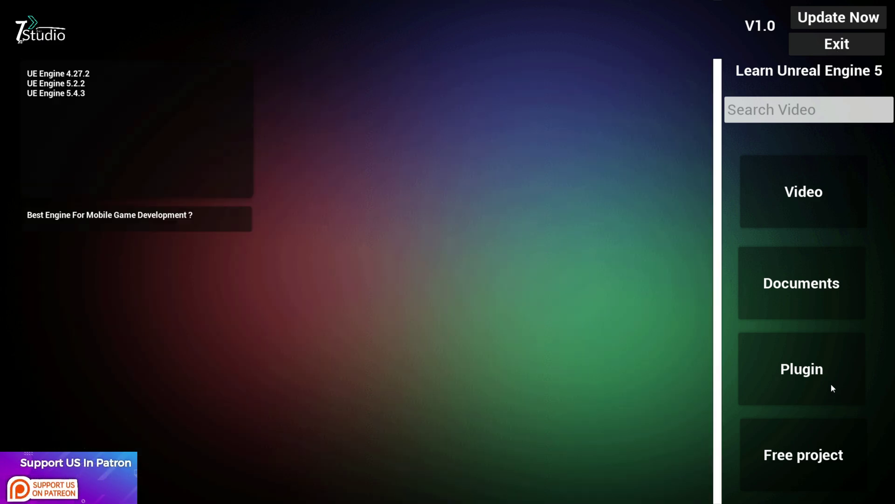
{"action": "left_click", "coordinate": [823, 368]}
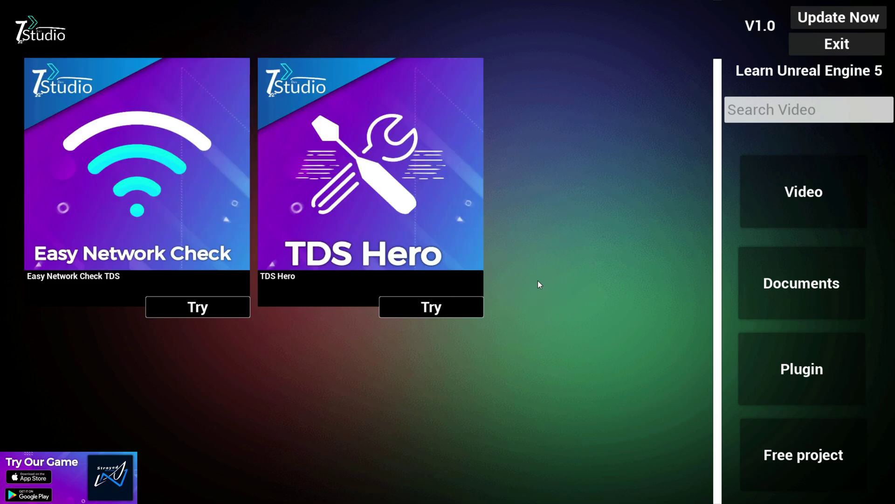
{"action": "left_click", "coordinate": [803, 456]}
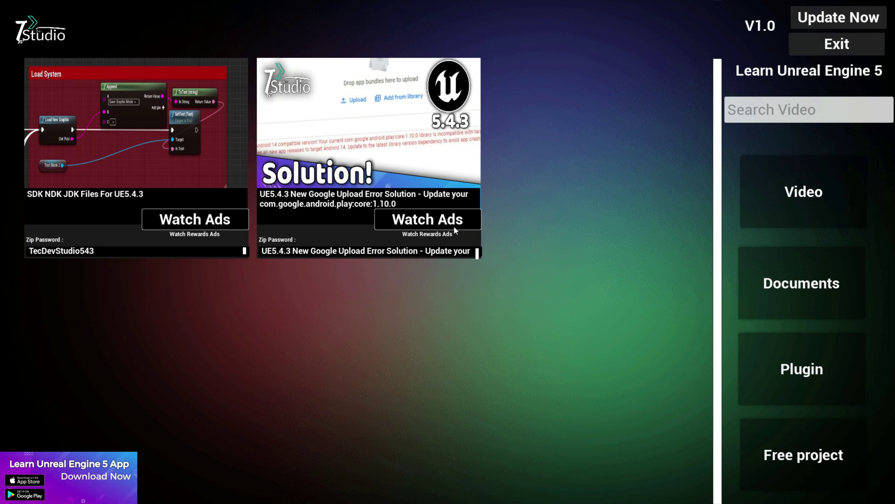
{"action": "left_click", "coordinate": [432, 225]}
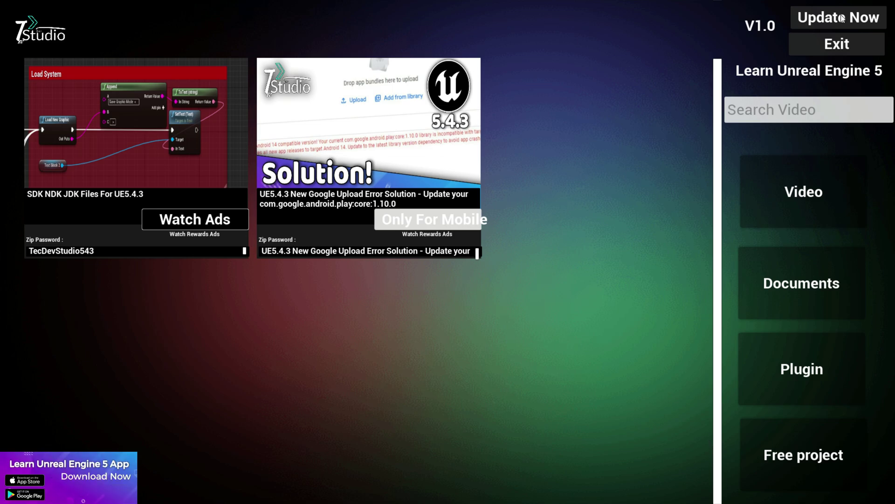
Switch to the Chrome desktop and step through the Play screenshots to 'New Tutorials Section'.
{"action": "key", "text": "super"}
{"action": "left_click", "coordinate": [632, 495]}
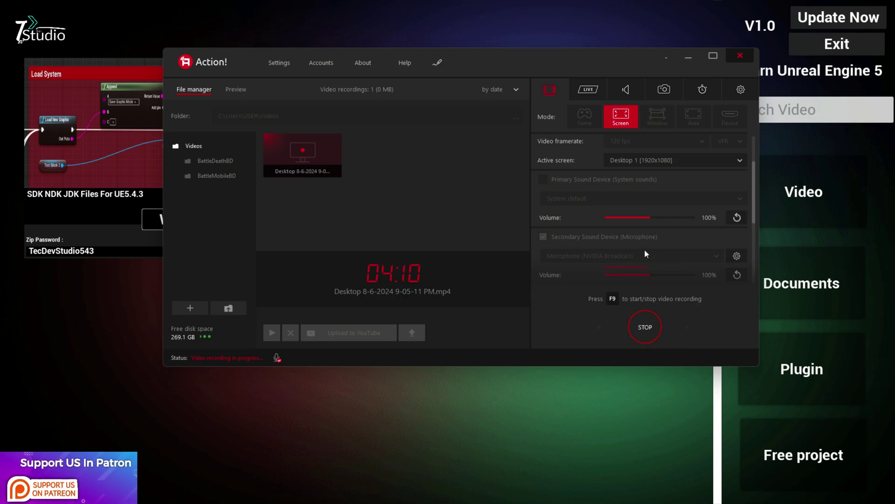
{"action": "left_click", "coordinate": [628, 160]}
{"action": "left_click", "coordinate": [636, 190]}
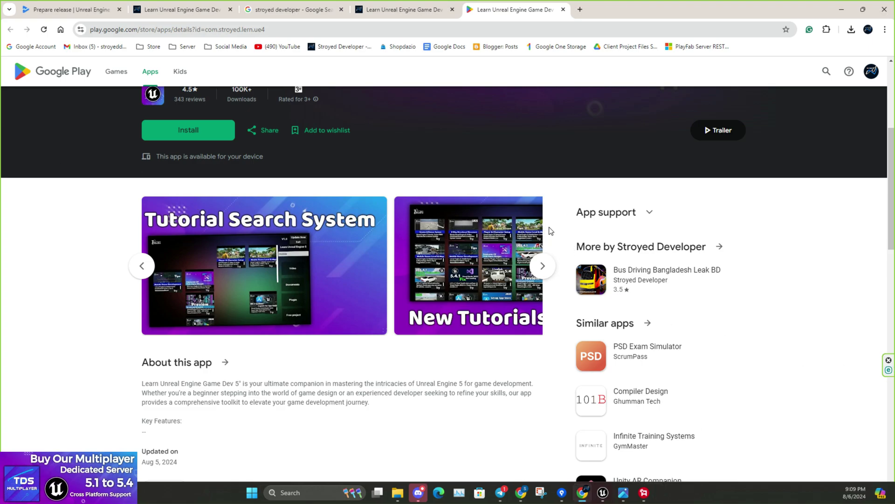
{"action": "left_click", "coordinate": [545, 268]}
{"action": "left_click", "coordinate": [549, 270]}
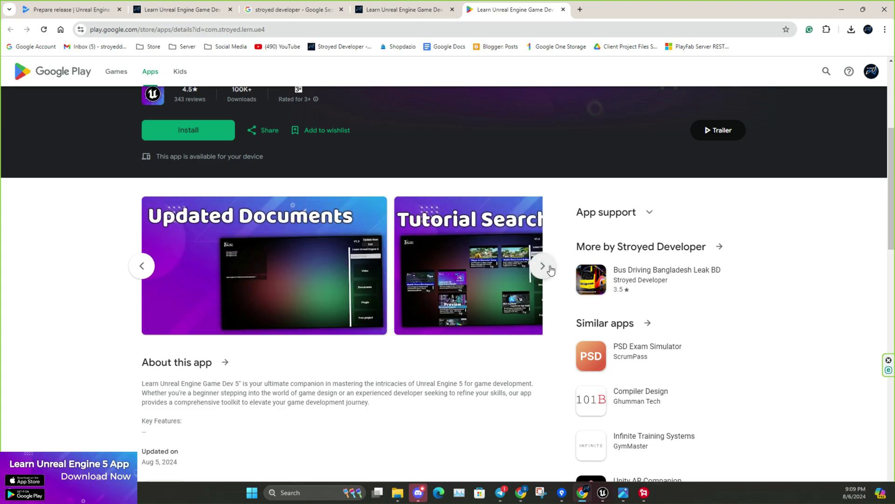
{"action": "left_click", "coordinate": [544, 266]}
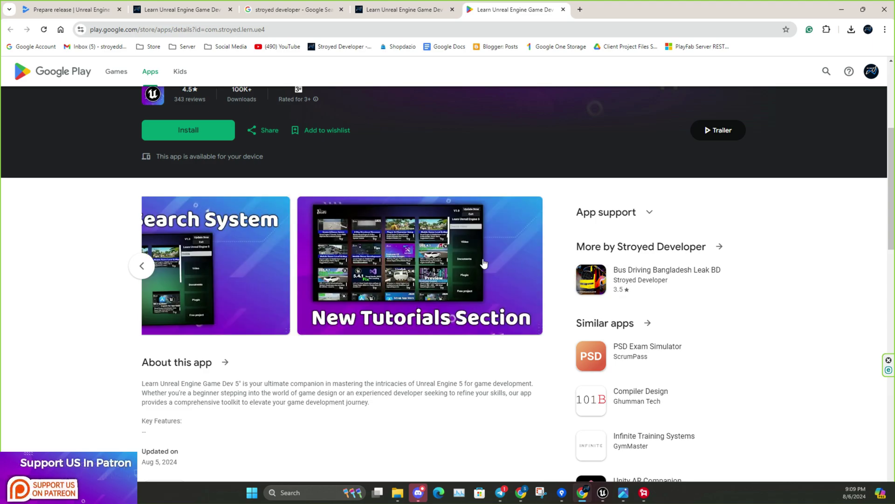
{"action": "scroll", "coordinate": [440, 372], "scroll_direction": "down", "scroll_amount": 1}
{"action": "scroll", "coordinate": [416, 314], "scroll_direction": "down", "scroll_amount": 1}
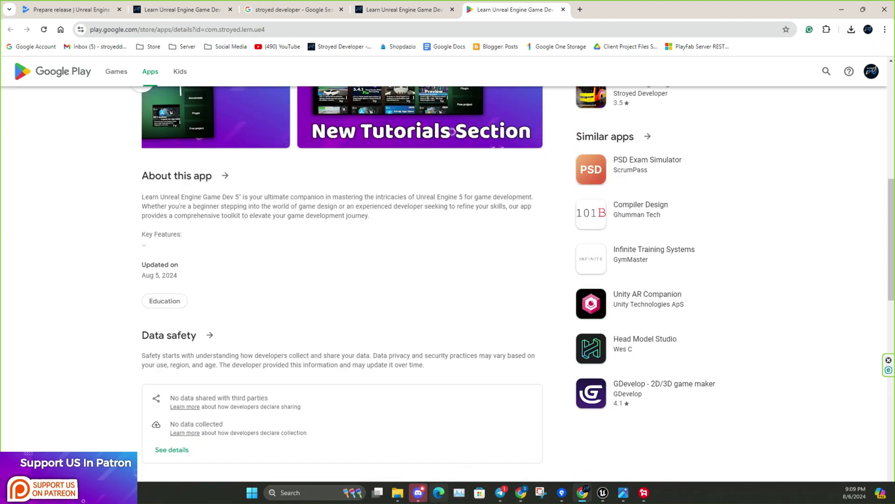
Extract TDSEngine.zip in Music with its password, replacing the existing file.
{"action": "mouse_move", "coordinate": [398, 493]}
{"action": "left_click", "coordinate": [360, 448]}
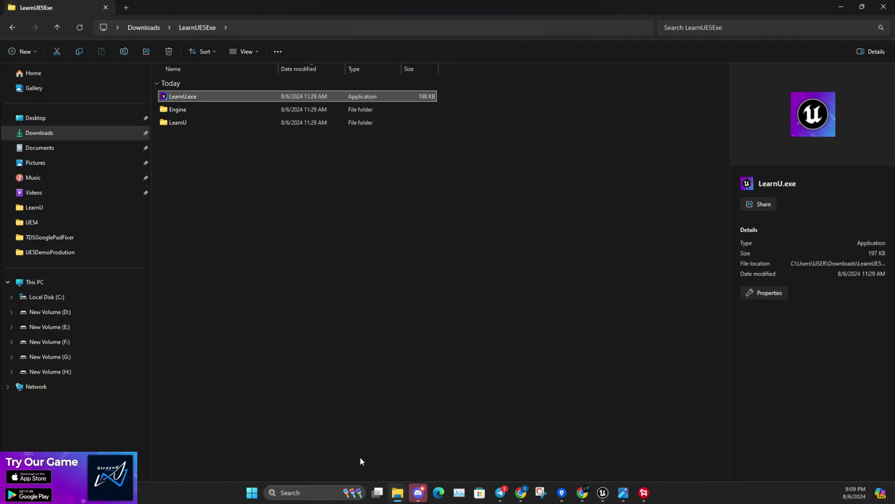
{"action": "left_click", "coordinate": [39, 176]}
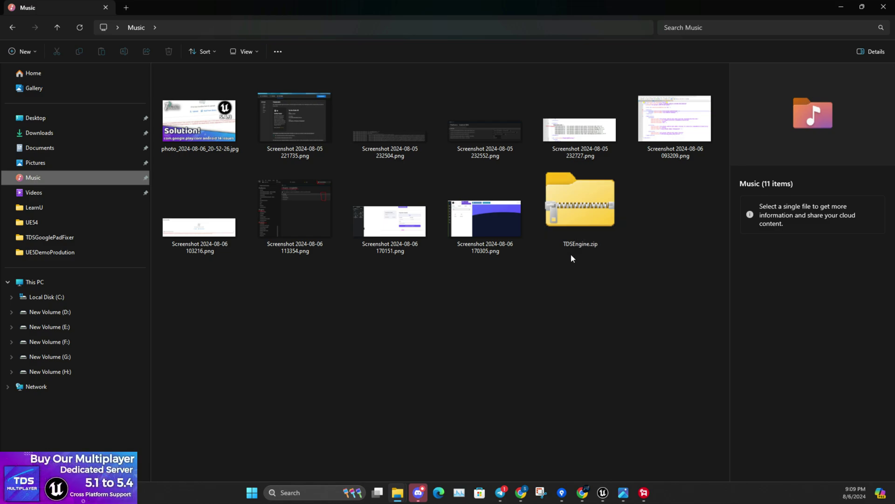
{"action": "right_click", "coordinate": [586, 245]}
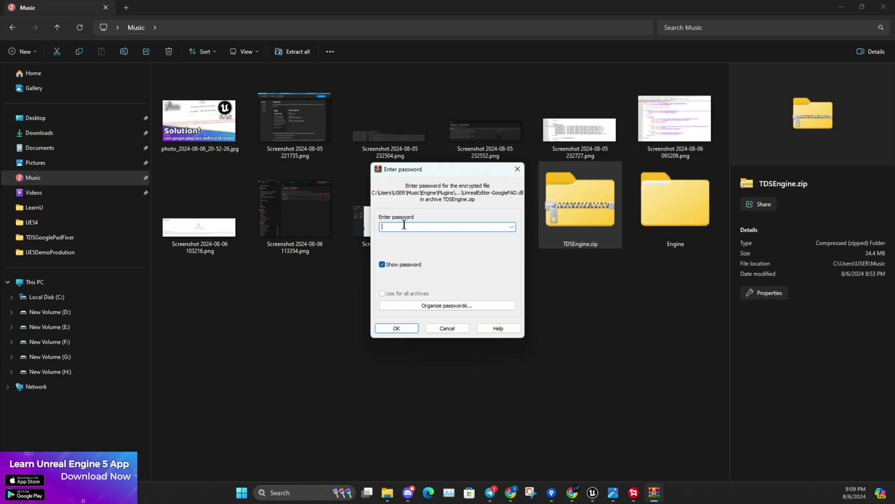
{"action": "type", "text": "TecDe"}
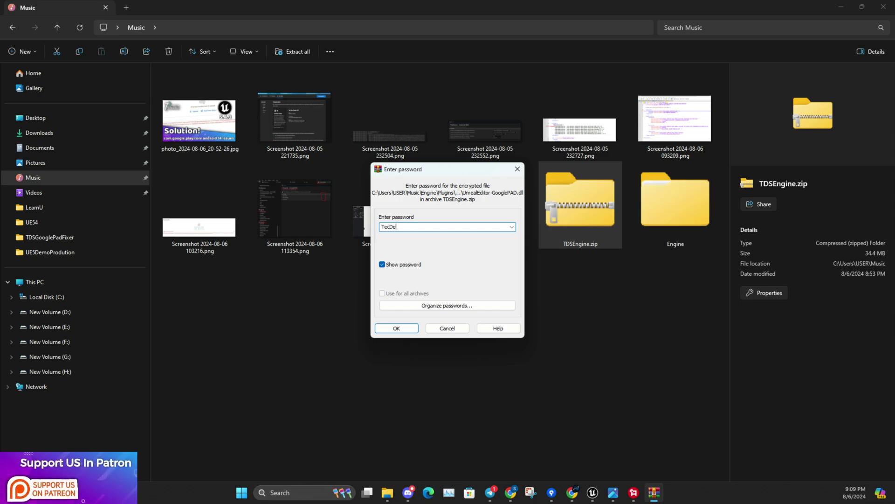
{"action": "type", "text": "vStudio"}
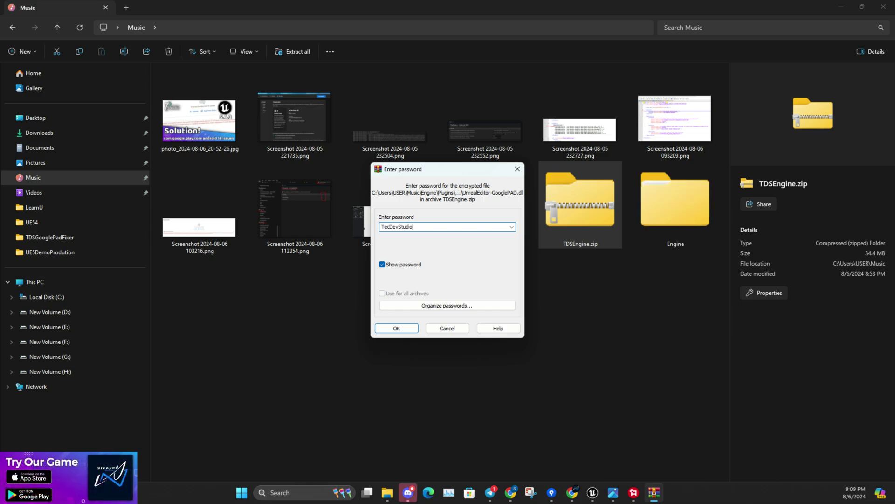
{"action": "left_click", "coordinate": [401, 327]}
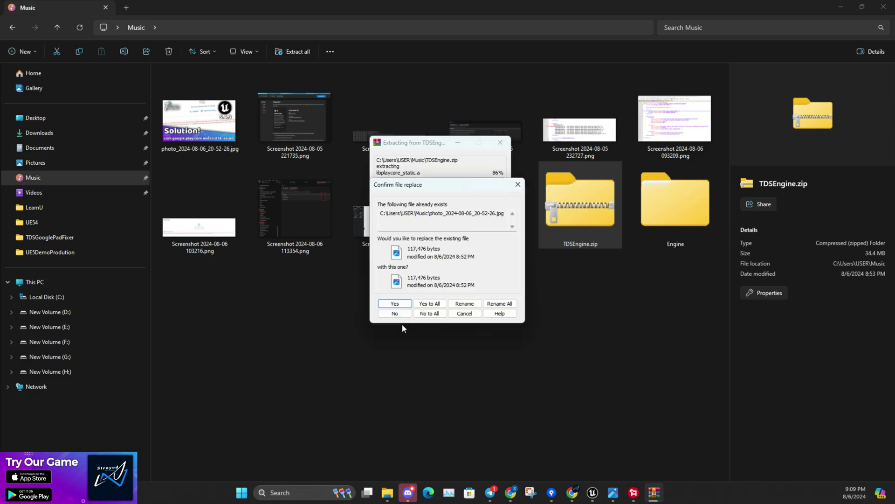
{"action": "left_click", "coordinate": [433, 307]}
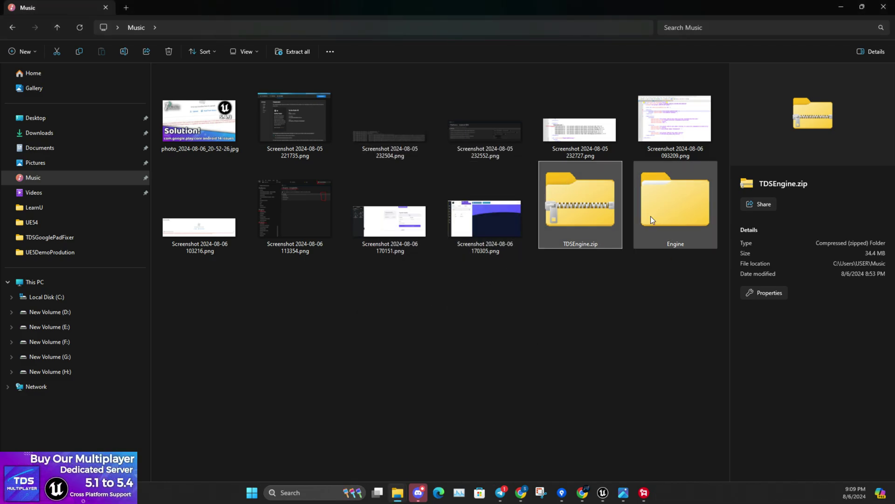
Check the extracted Engine folder in Music, then copy it.
{"action": "double_click", "coordinate": [688, 206]}
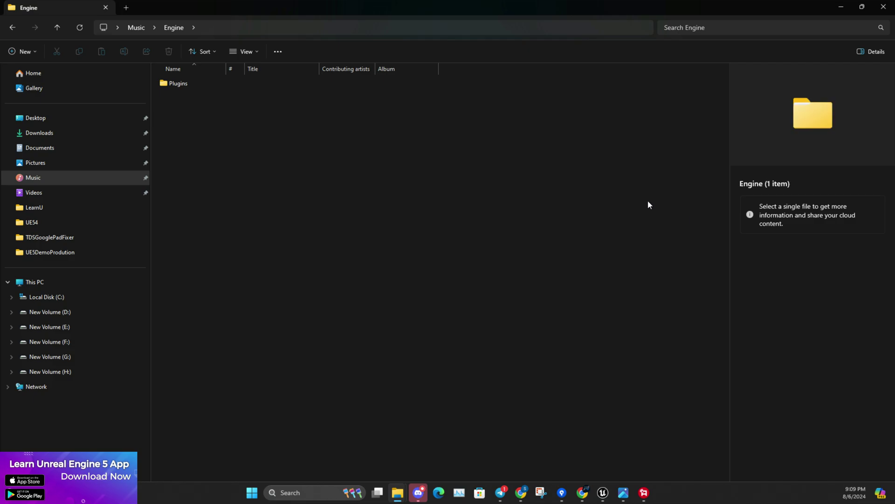
{"action": "left_click", "coordinate": [16, 30]}
{"action": "right_click", "coordinate": [193, 126]}
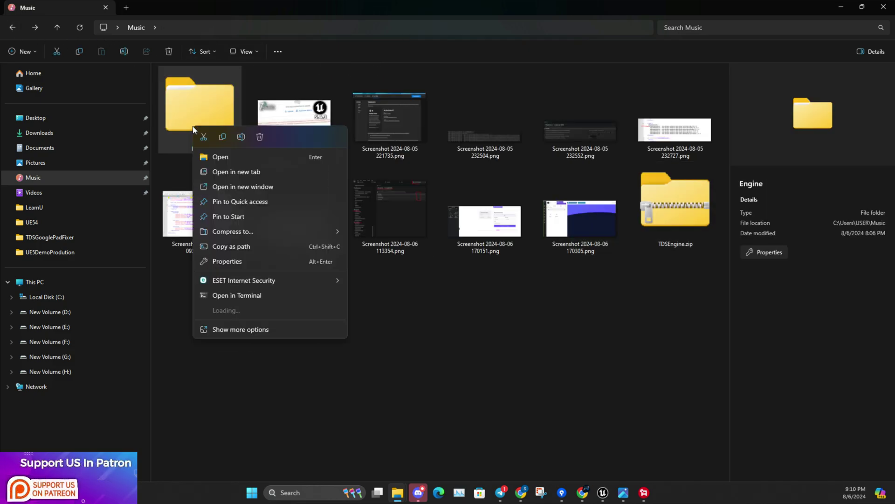
{"action": "left_click", "coordinate": [218, 138]}
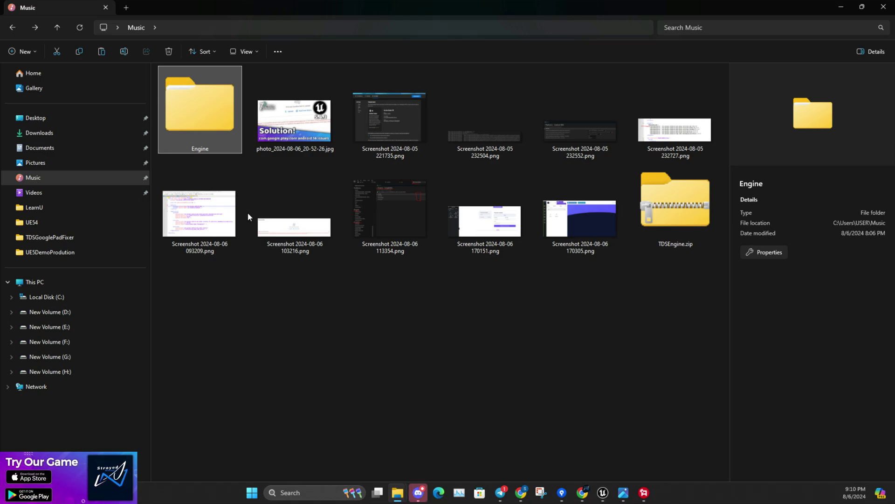
Paste the Engine folder into H:\UE_5.4, replacing same-named files.
{"action": "left_click", "coordinate": [67, 370]}
{"action": "left_click", "coordinate": [84, 356]}
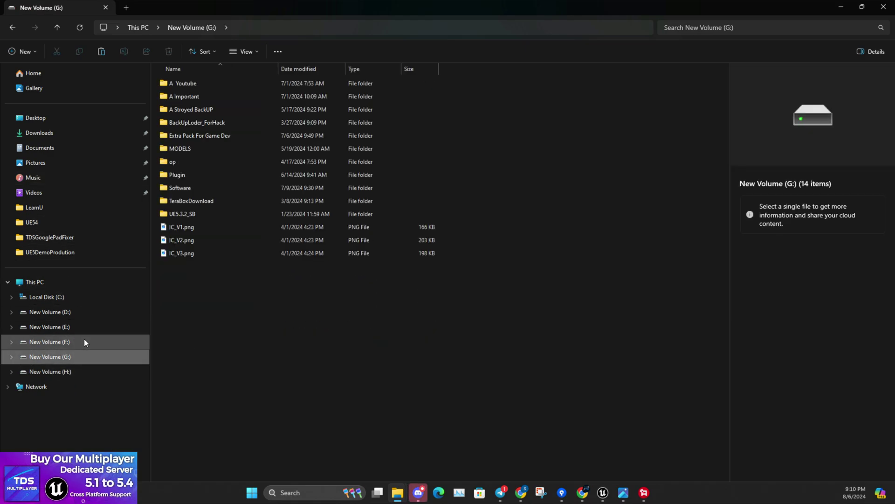
{"action": "double_click", "coordinate": [187, 214]}
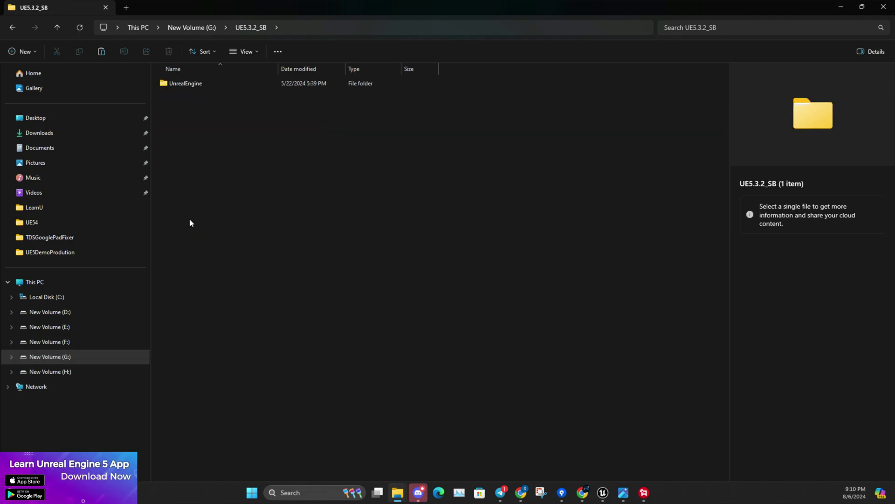
{"action": "left_click", "coordinate": [101, 368]}
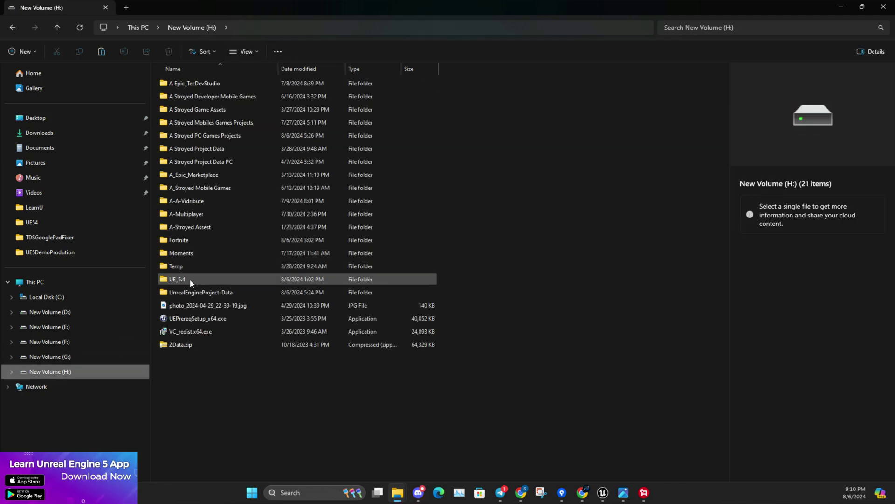
{"action": "double_click", "coordinate": [190, 279]}
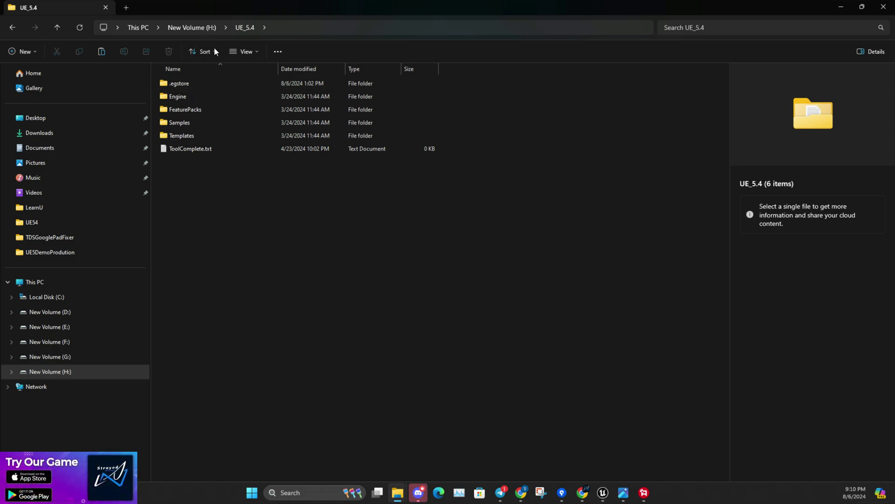
{"action": "right_click", "coordinate": [287, 236]}
{"action": "left_click", "coordinate": [298, 246]}
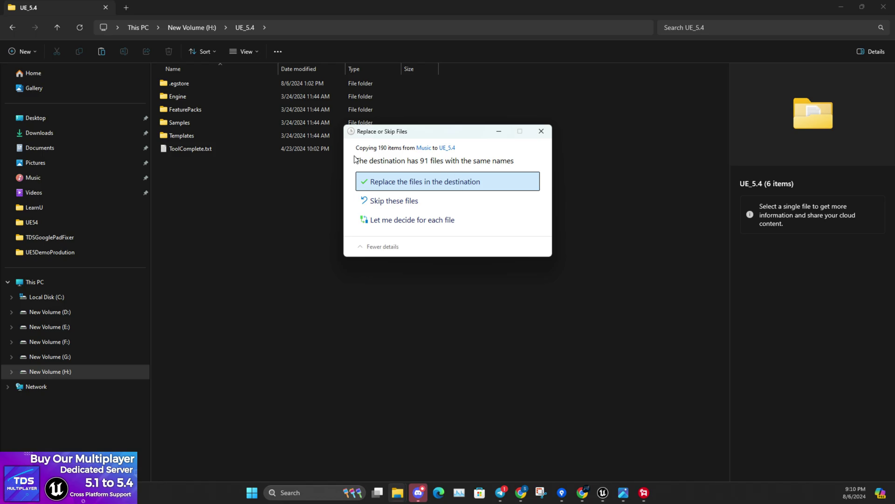
{"action": "left_click", "coordinate": [450, 186]}
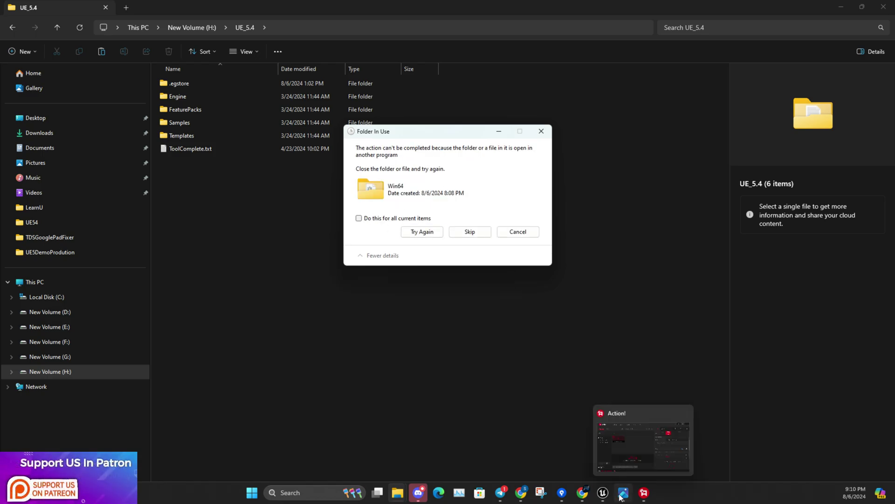
Close the file-locking Unreal Editor and skip the in-use Win64 folder.
{"action": "left_click", "coordinate": [602, 492]}
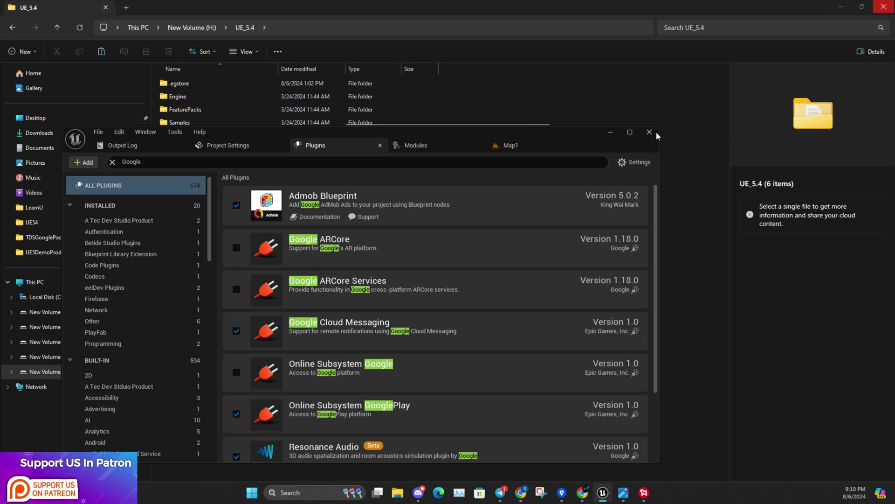
{"action": "left_click", "coordinate": [649, 132]}
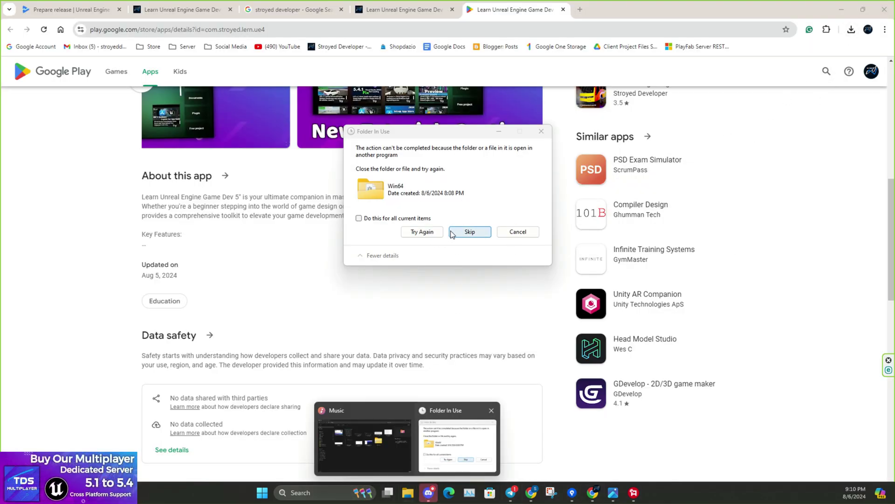
{"action": "left_click", "coordinate": [422, 233]}
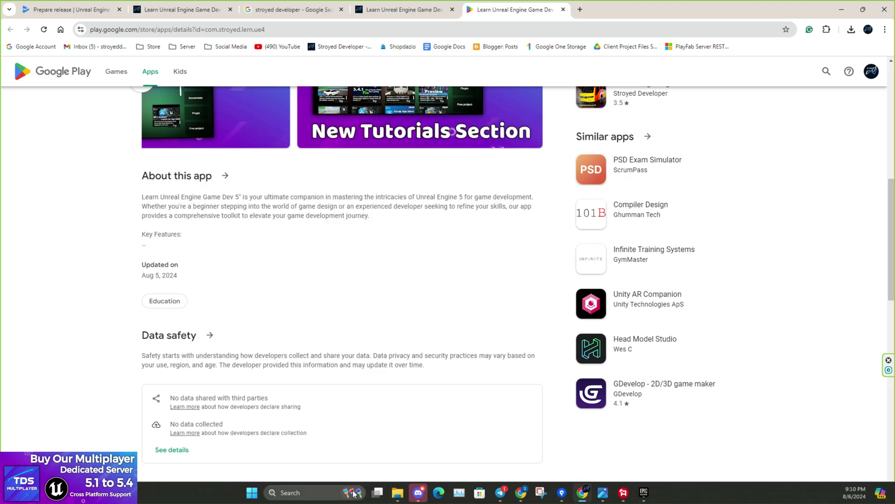
{"action": "left_click", "coordinate": [396, 493]}
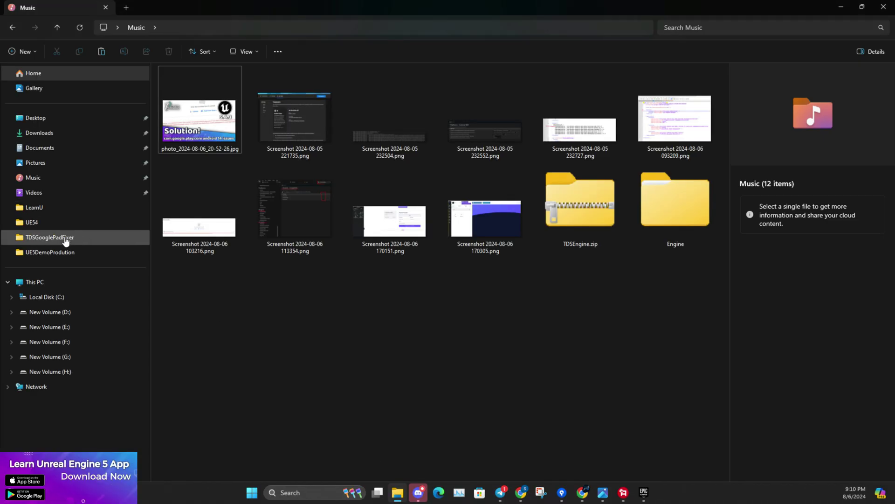
Launch UE5Demo.uproject from UE5DemoProdution, minimise the other windows, and maximise the editor.
{"action": "left_click", "coordinate": [76, 254]}
{"action": "left_click", "coordinate": [237, 186]}
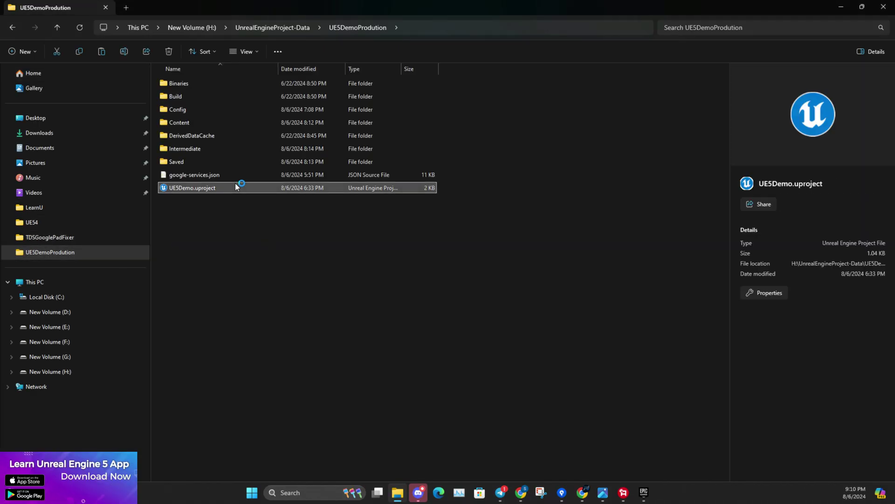
{"action": "left_click", "coordinate": [842, 7]}
{"action": "left_click", "coordinate": [838, 6]}
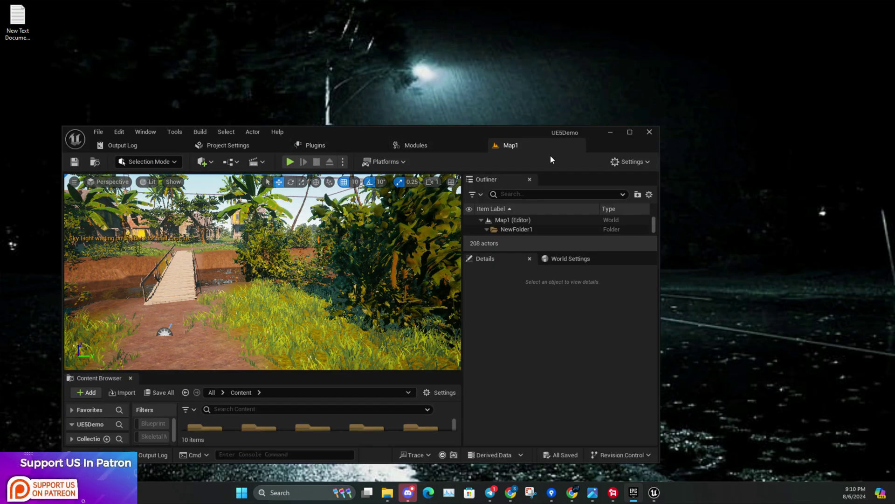
{"action": "left_click", "coordinate": [630, 132]}
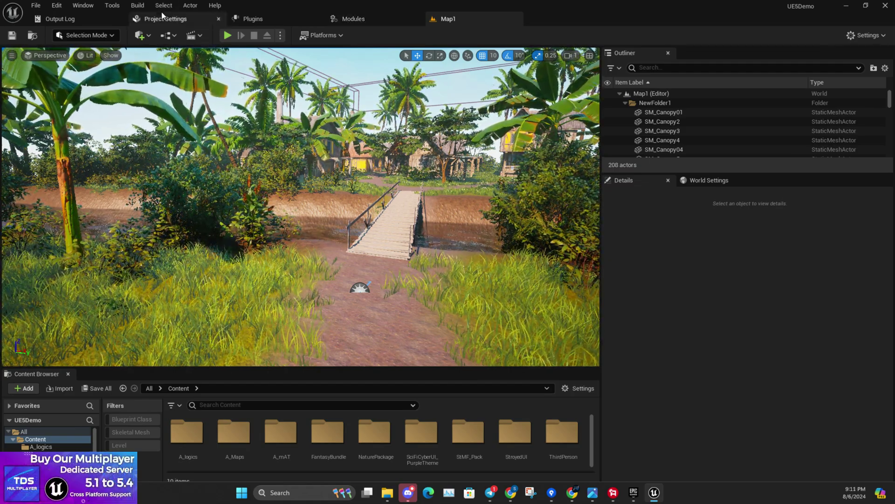
Confirm TDS GooglePAD Fixer Version 2.0 appears in a 'google' plugin search, then close the editor.
{"action": "left_click", "coordinate": [240, 22]}
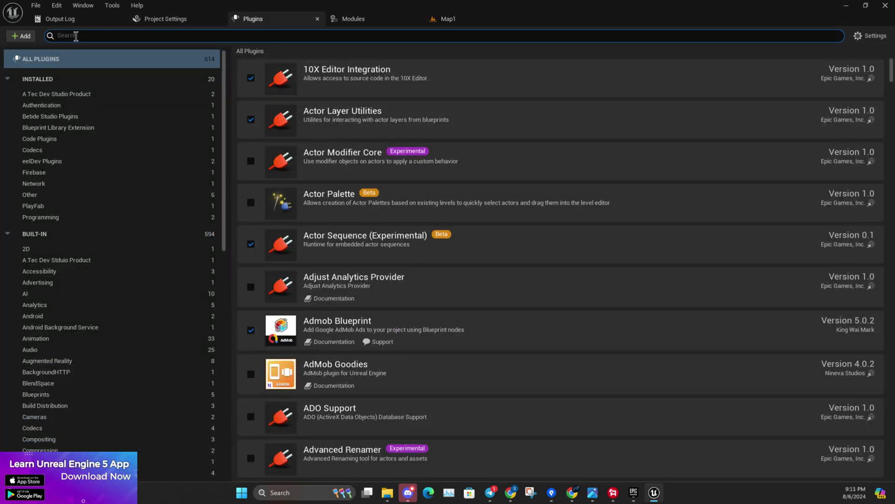
{"action": "type", "text": "google.com/store/apps/details?id=com.stroyed.lern.ue4"}
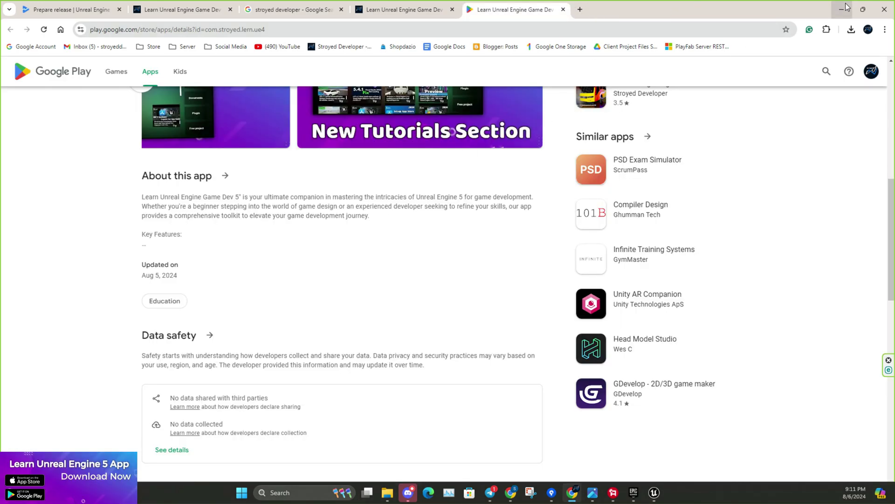
{"action": "left_click", "coordinate": [844, 8]}
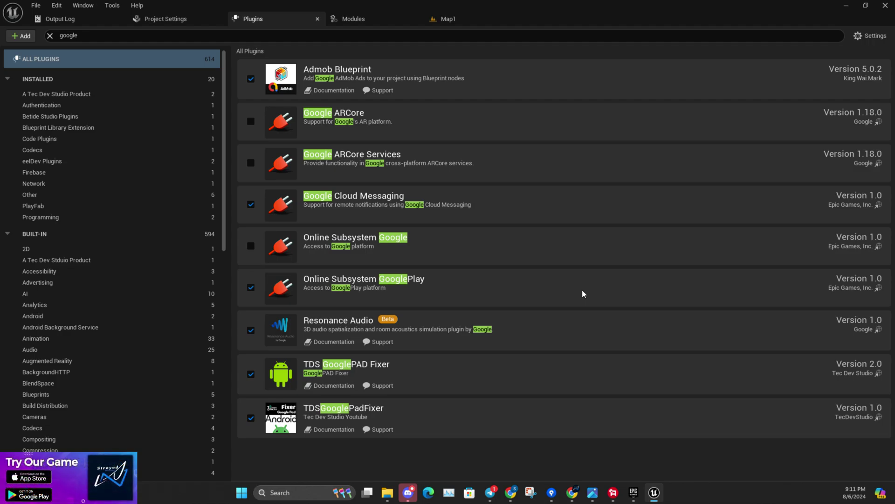
{"action": "mouse_move", "coordinate": [572, 493]}
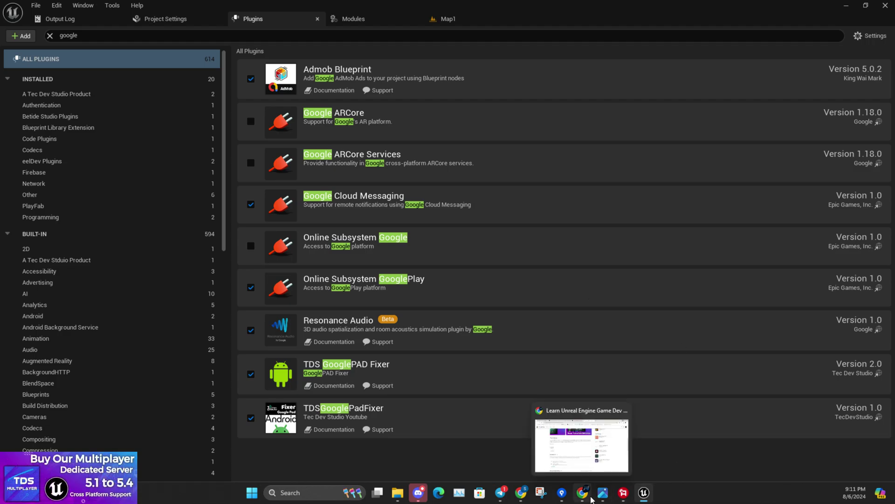
{"action": "left_click", "coordinate": [71, 108]}
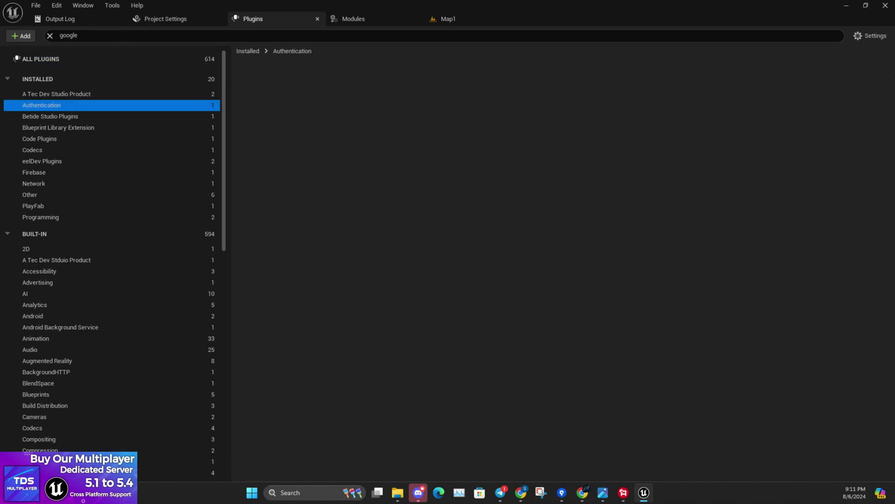
{"action": "left_click", "coordinate": [846, 6]}
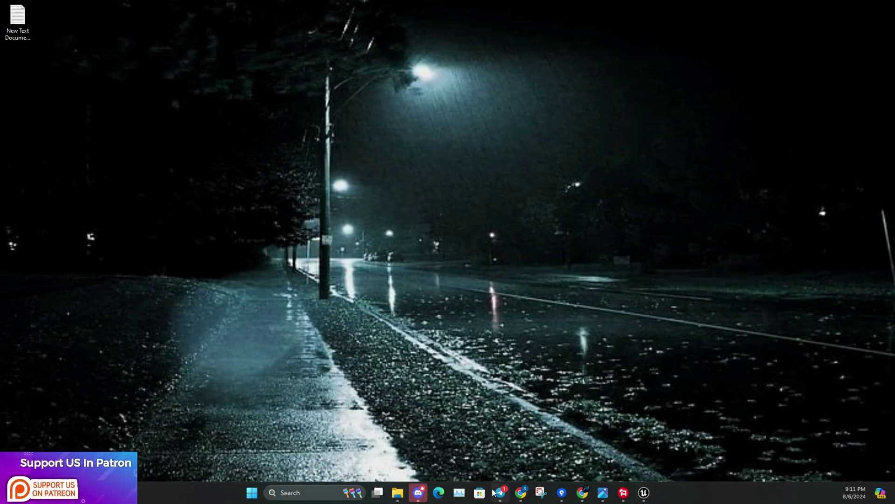
{"action": "mouse_move", "coordinate": [581, 493]}
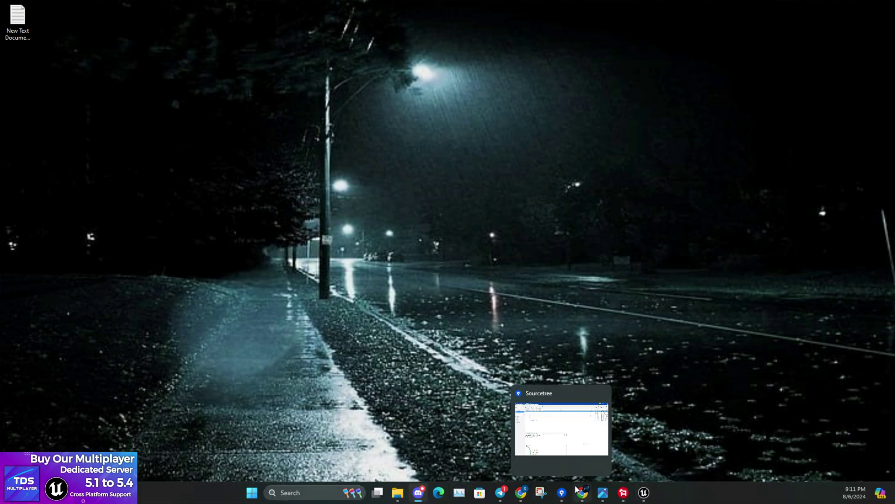
Bring Chrome back and drag the chat window aside to reach the TDS Google Pad Fixer page.
{"action": "left_click", "coordinate": [581, 492]}
{"action": "scroll", "coordinate": [255, 279], "scroll_direction": "up", "scroll_amount": 10}
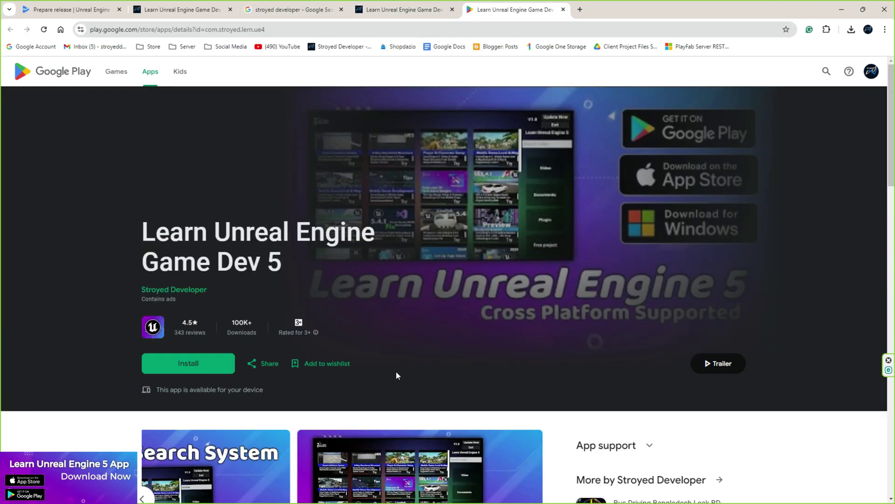
{"action": "left_click", "coordinate": [420, 492]}
{"action": "left_click_drag", "start_coordinate": [413, 29], "coordinate": [894, 29]}
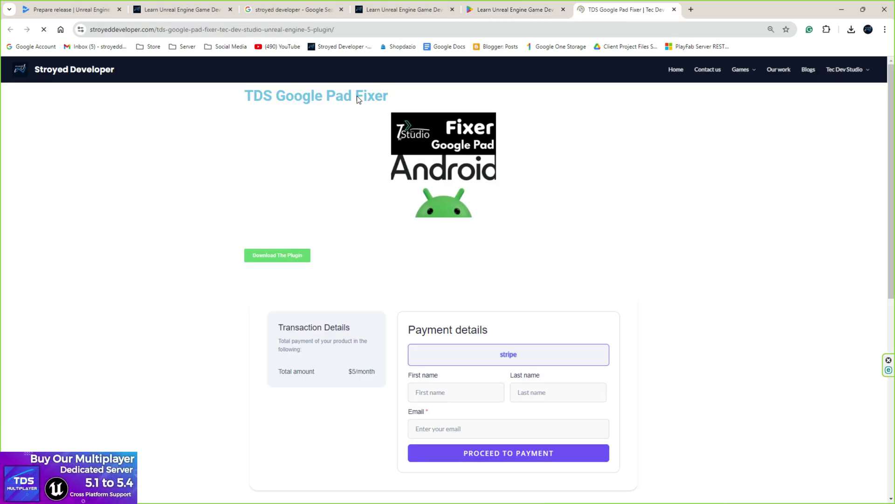
{"action": "scroll", "coordinate": [357, 100], "scroll_direction": "down", "scroll_amount": 2}
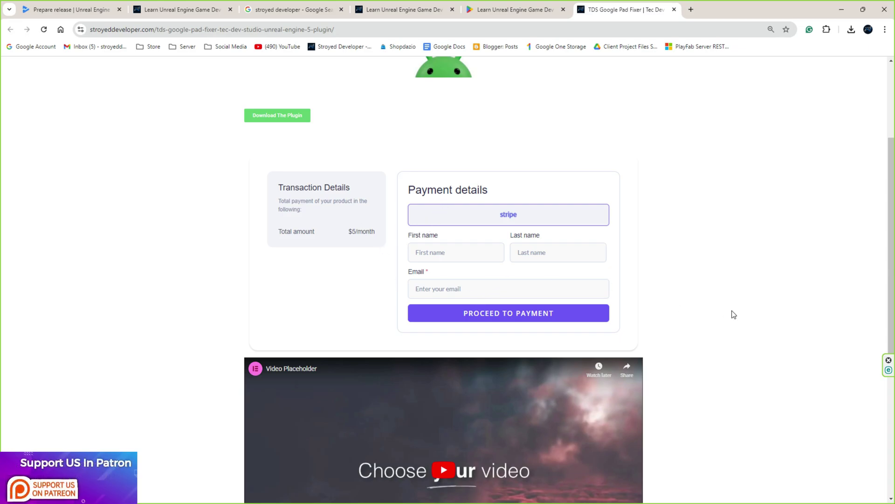
{"action": "scroll", "coordinate": [737, 315], "scroll_direction": "up", "scroll_amount": 2}
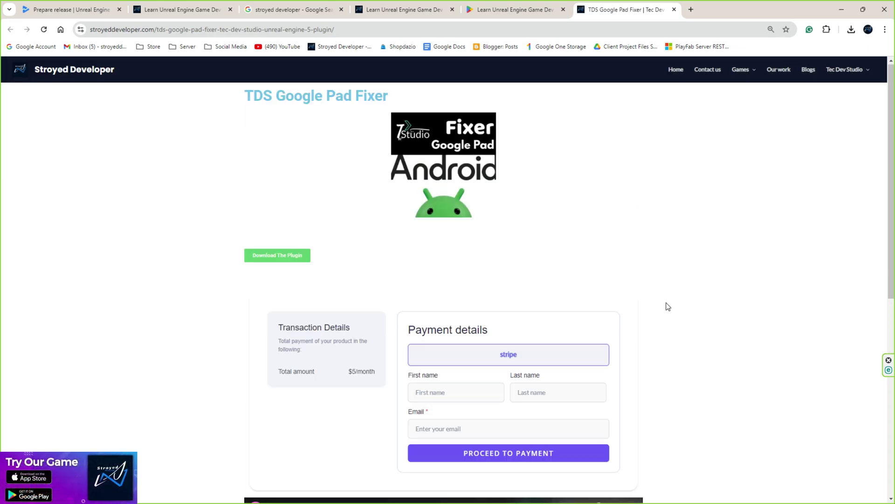
{"action": "scroll", "coordinate": [572, 311], "scroll_direction": "down", "scroll_amount": 1}
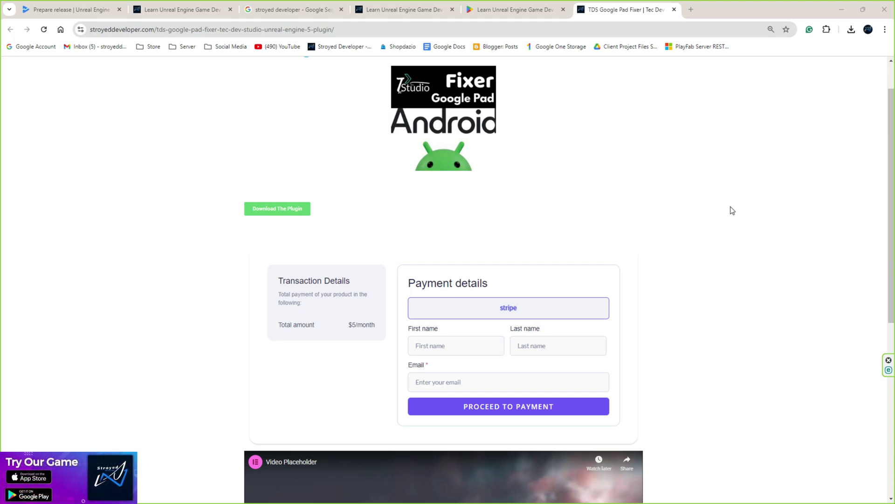
{"action": "scroll", "coordinate": [603, 311], "scroll_direction": "down", "scroll_amount": 2}
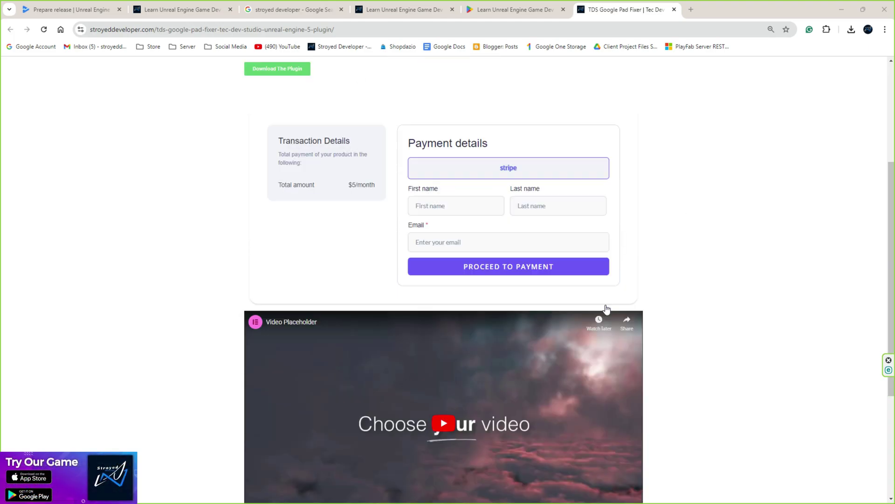
{"action": "scroll", "coordinate": [606, 308], "scroll_direction": "up", "scroll_amount": 3}
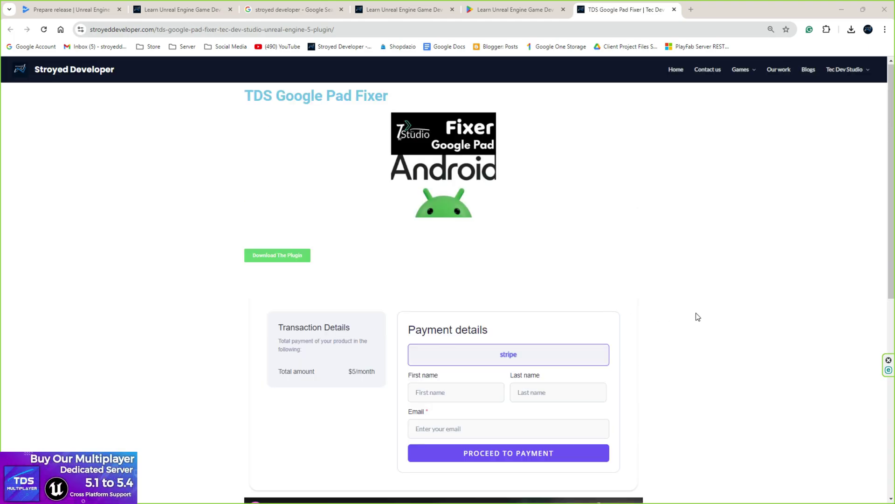